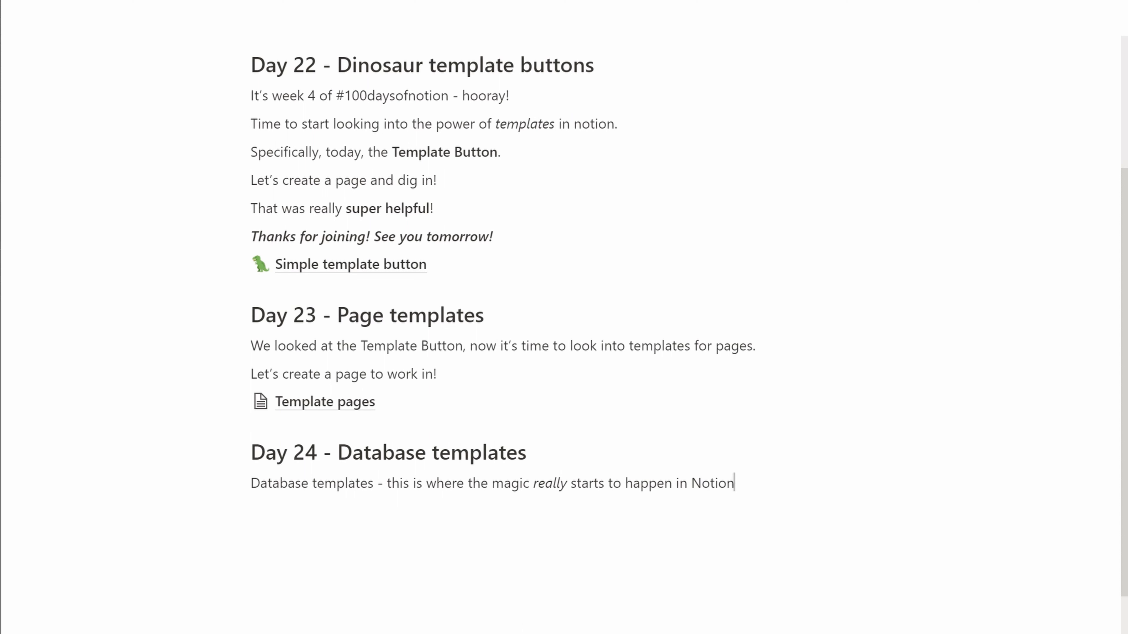
- Add a line starting with "Let's" under the Day 24 text and create a sub-page titled "New page for our database"
key(Return)
text(Let's)
key(Return)
text(/page)
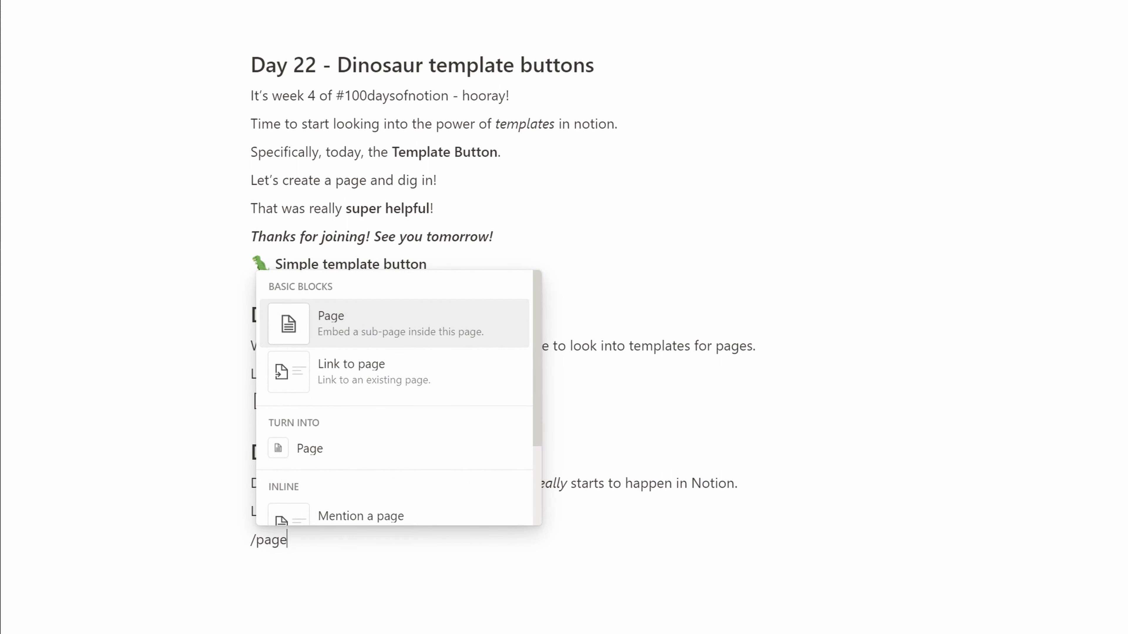
key(Return)
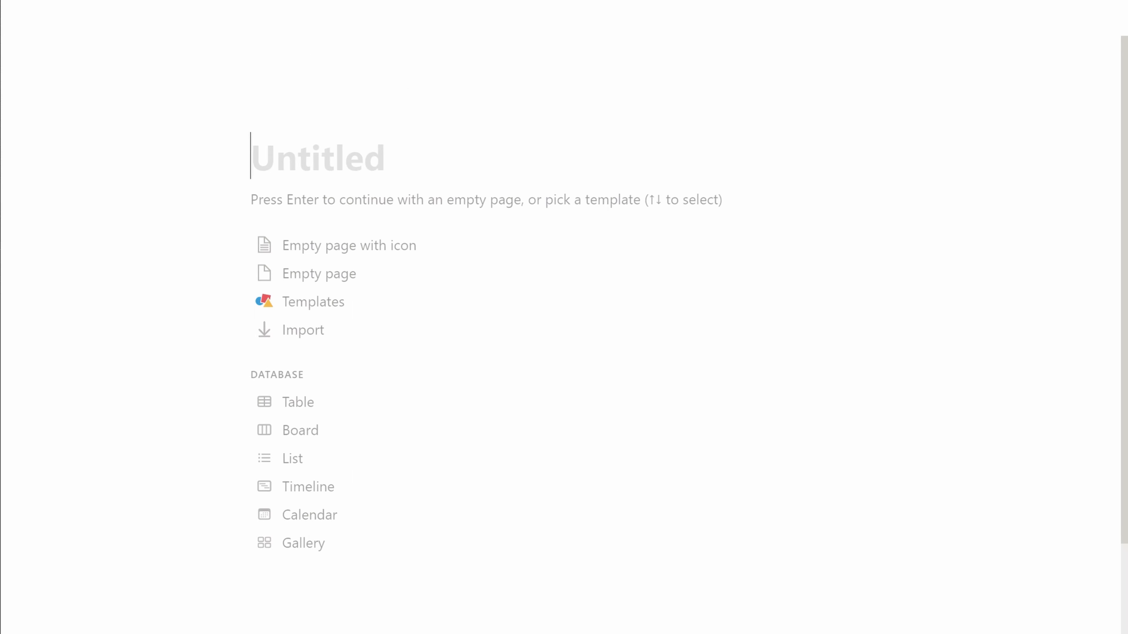
text(New page for our database)
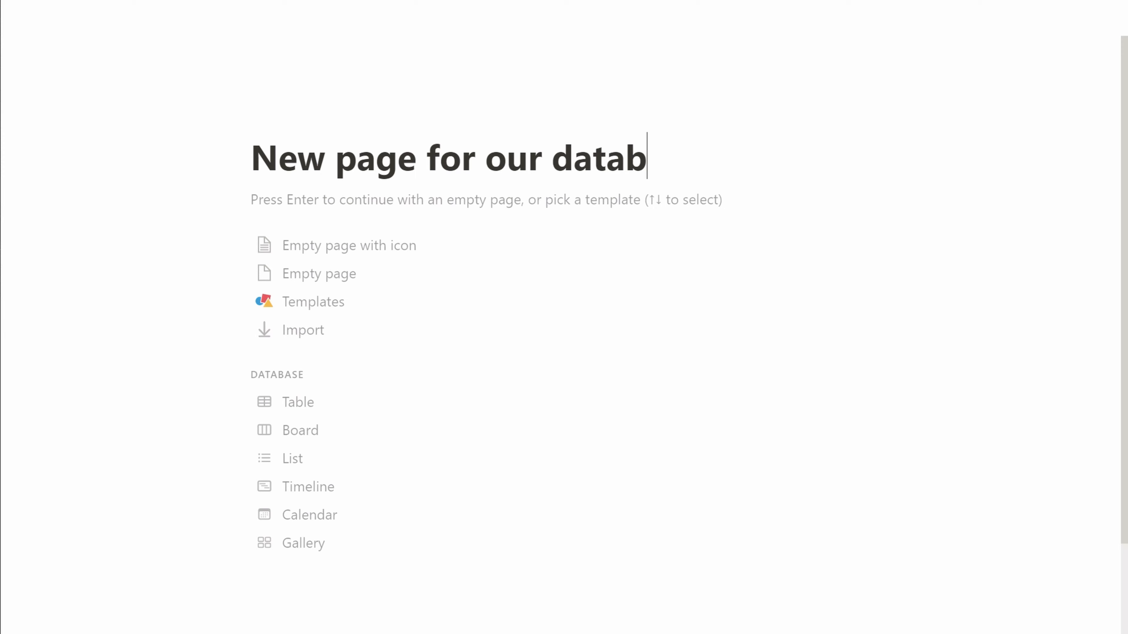
key(Return)
- Insert an inline database on the new page and title it "Books to read"
key(Return)
text(/data)
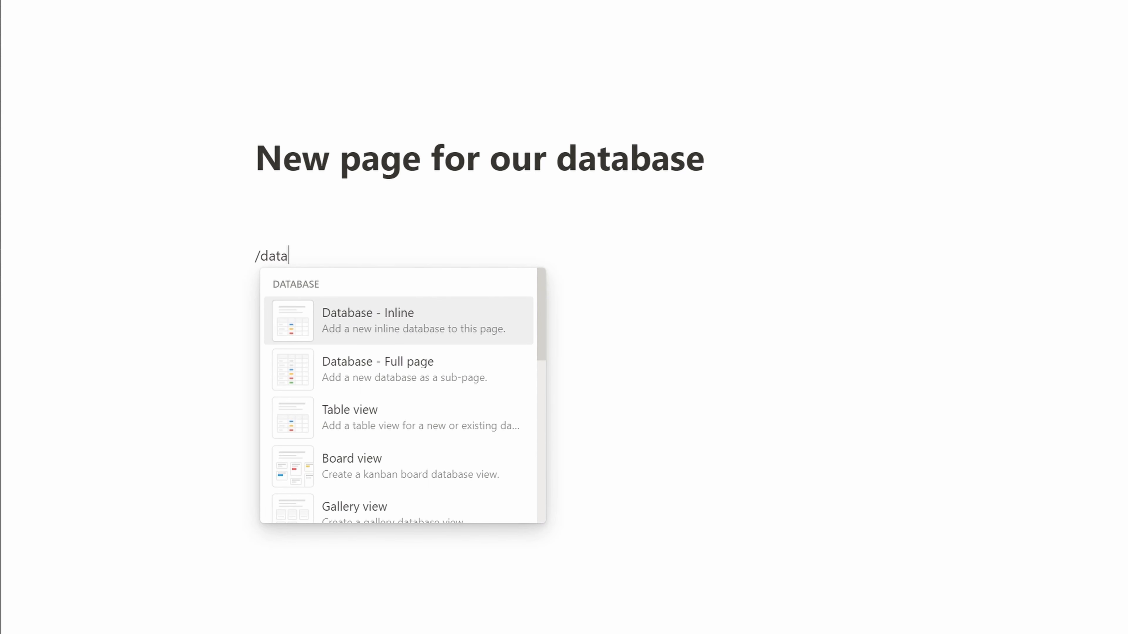
click(422, 328)
text(Books to read)
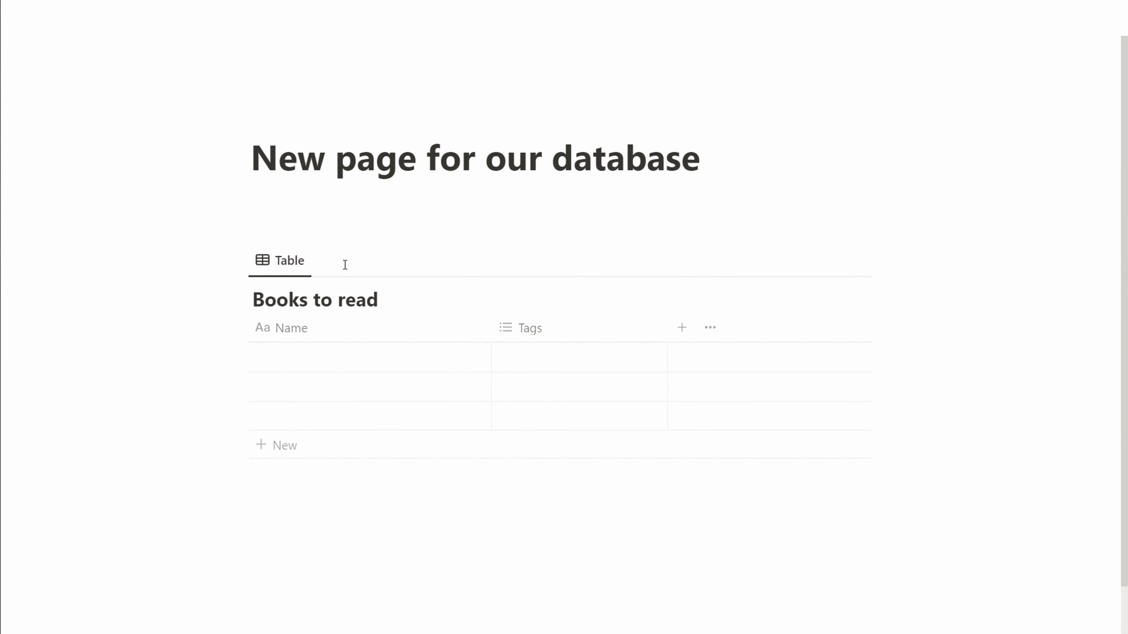
- Enter "Hunt for red October" in the first row of the database with the new tag Fiction
click(331, 353)
text(Hunt for red October)
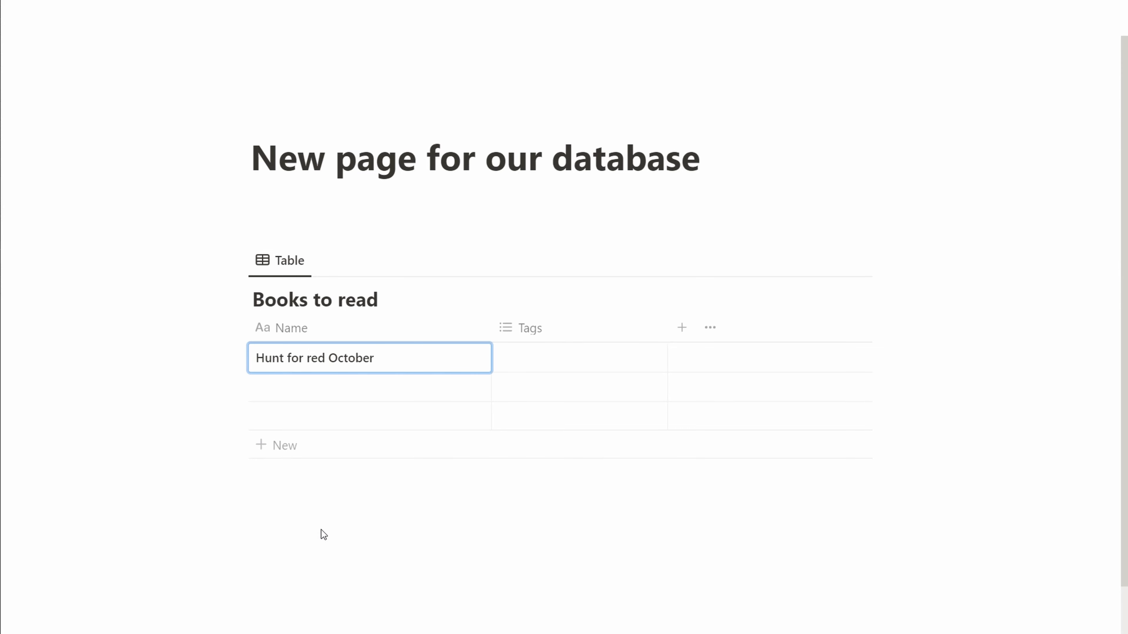
key(Tab)
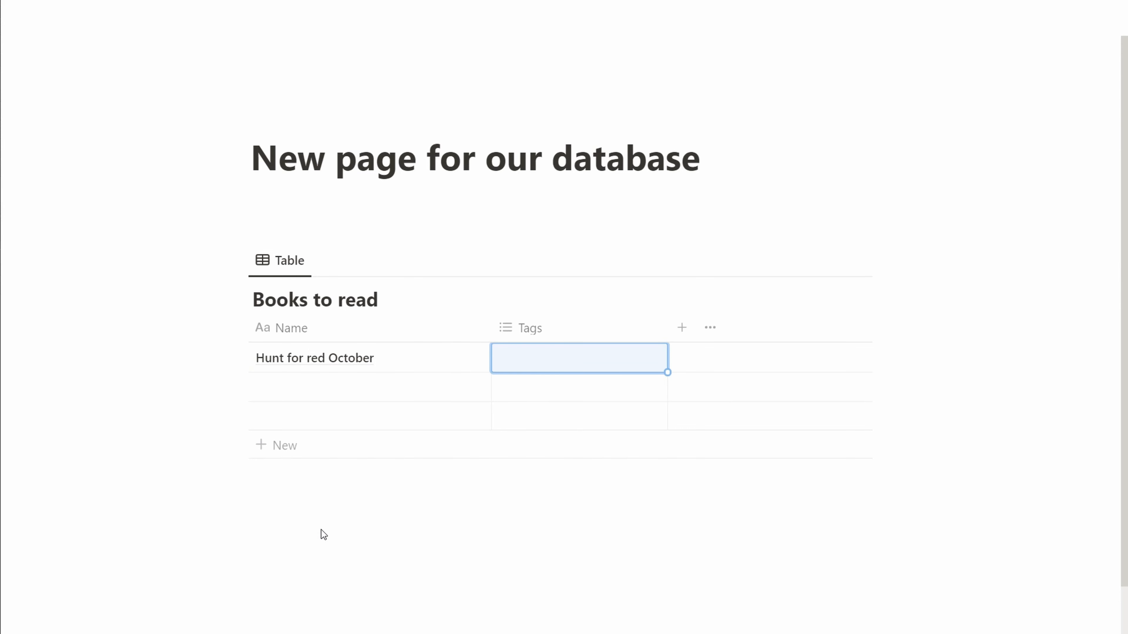
text(Fiction)
key(Return)
- Enter "Atomic Habits" in the second row of the database with the new tag Productivity
click(315, 380)
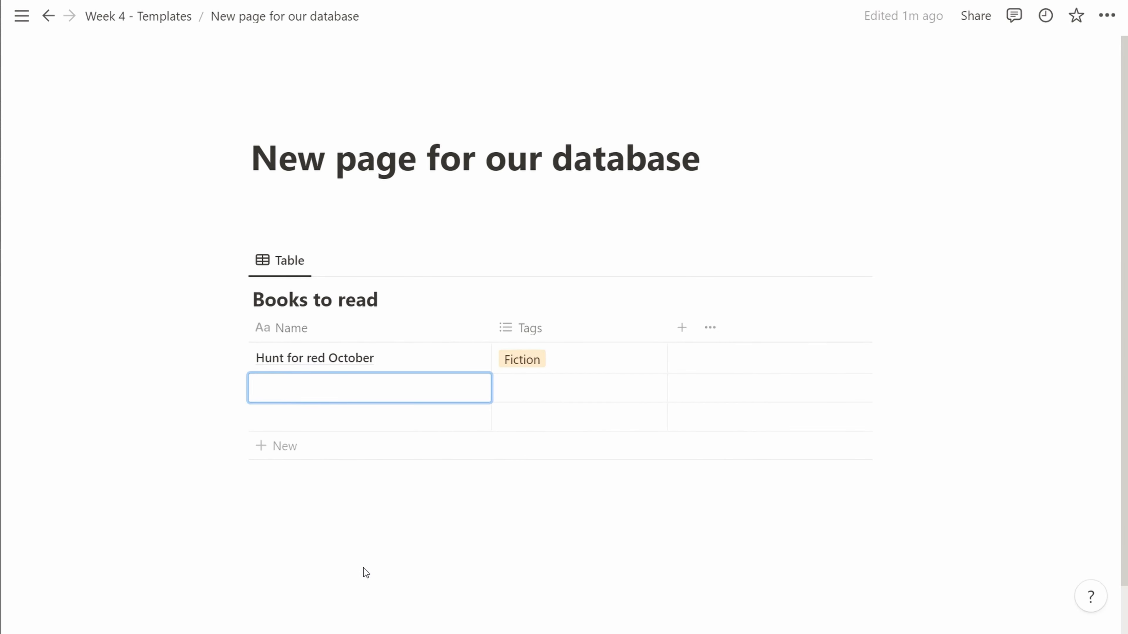
text(Atomic Habits)
key(Tab)
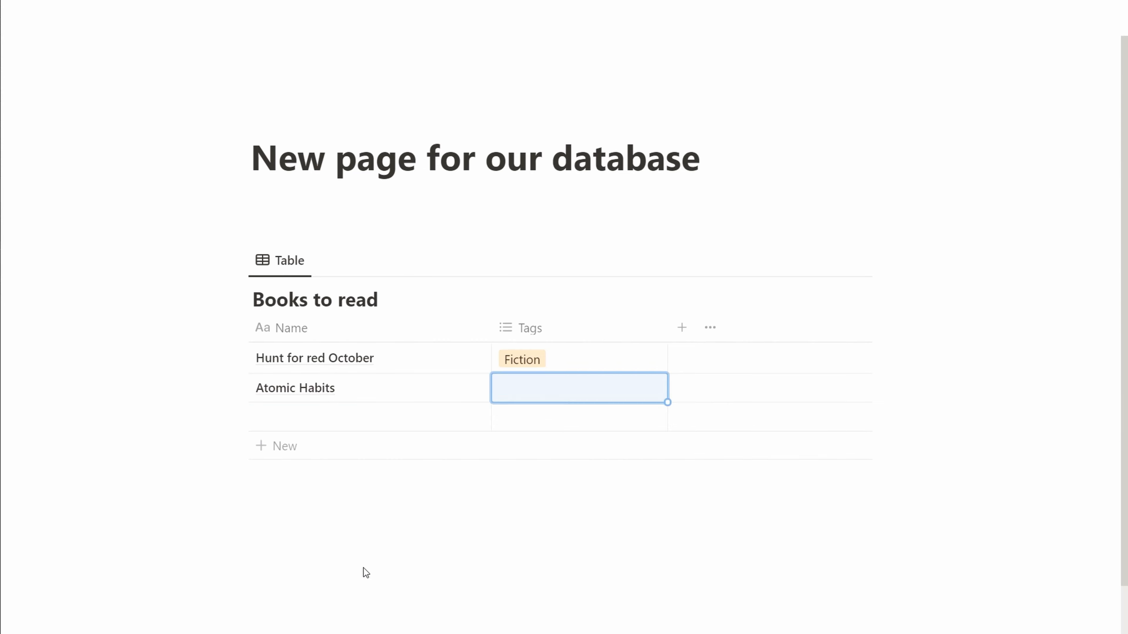
text(Productivity)
key(Return)
click(323, 422)
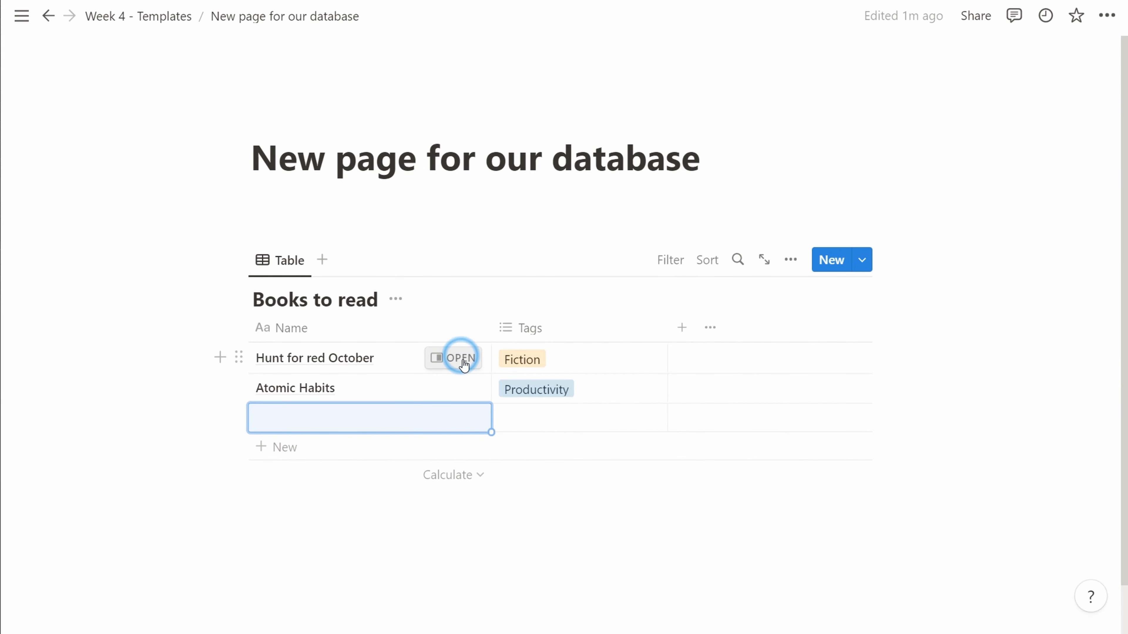
- Open the Hunt for red October page and add a "Why this book?" heading with a friend's recommendation, italicizing "the best book ever"
click(462, 359)
click(851, 263)
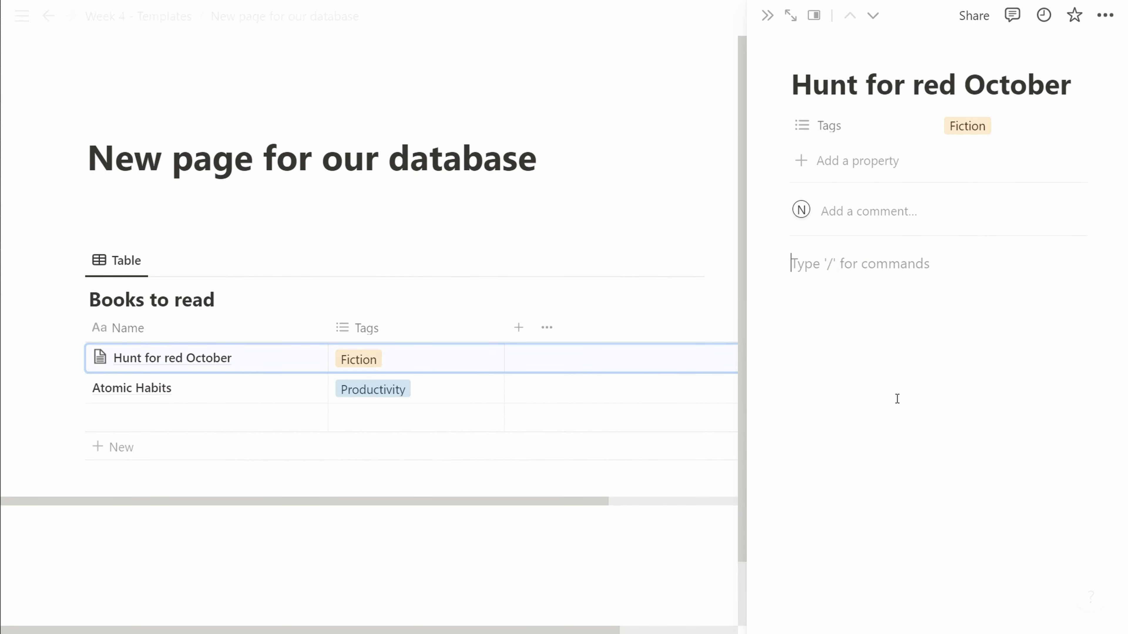
text(#)
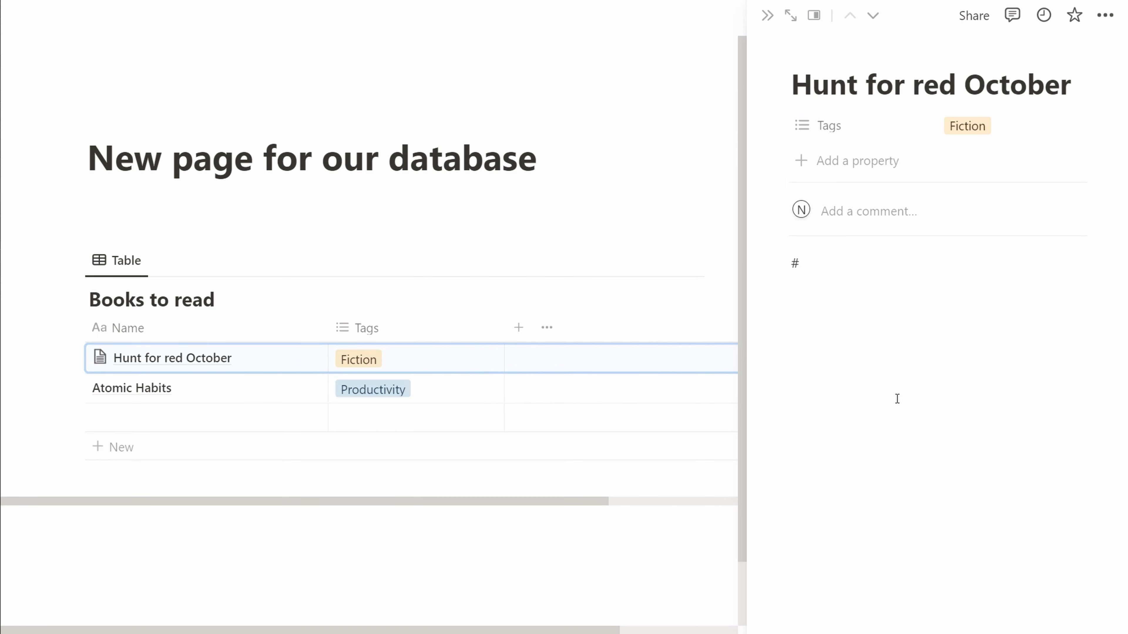
text( Why this book?)
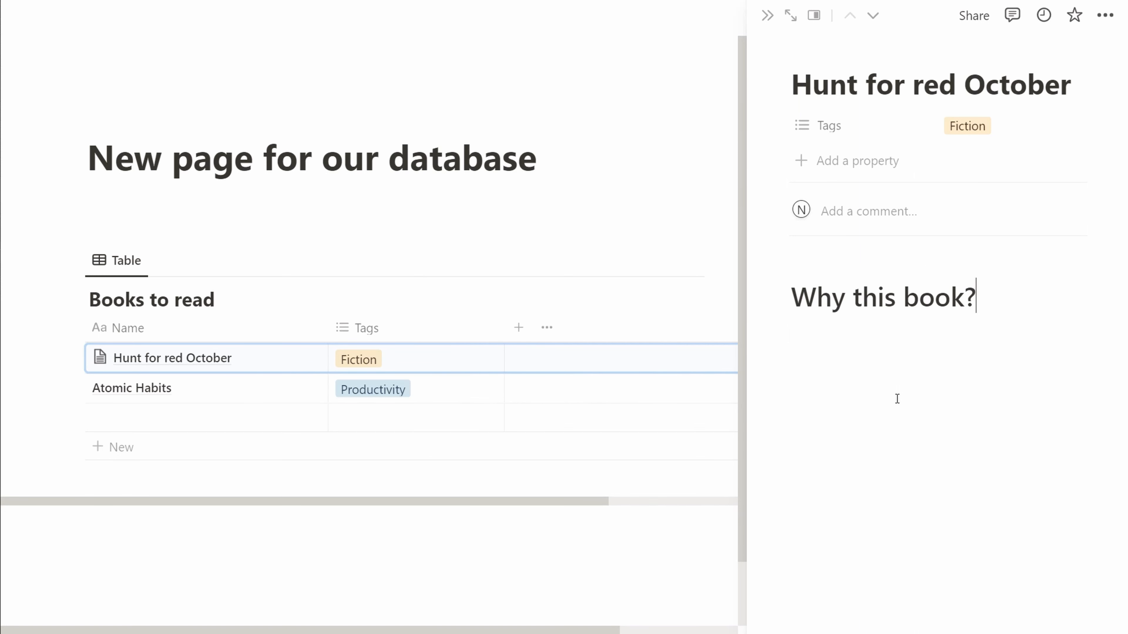
key(Return)
text(Recommended by my friend Maria as)
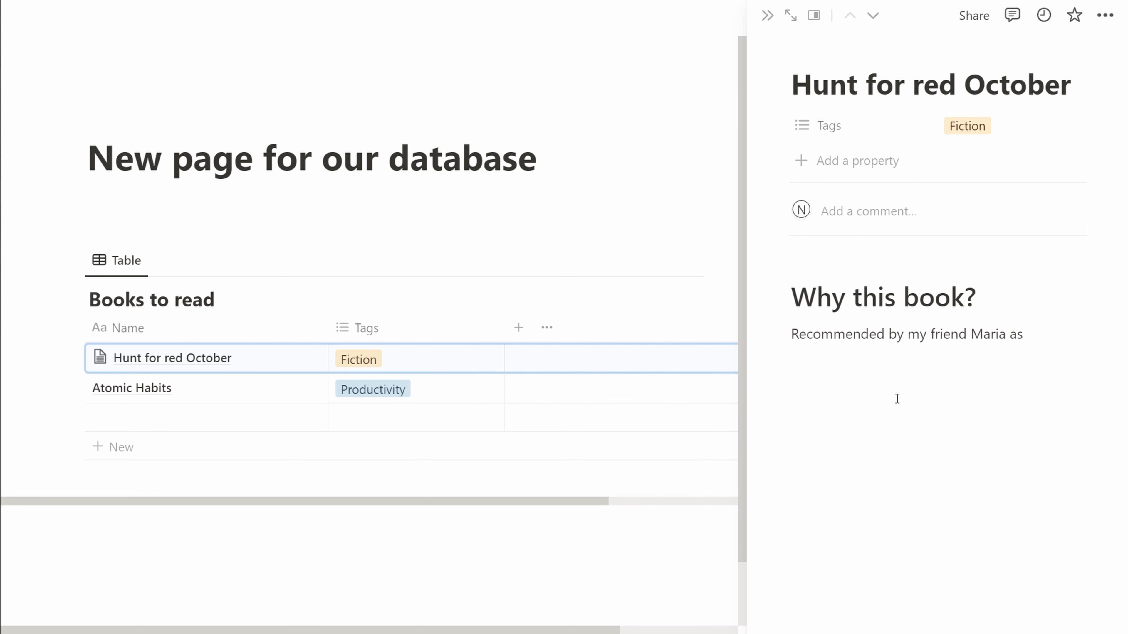
text( the best book ever.)
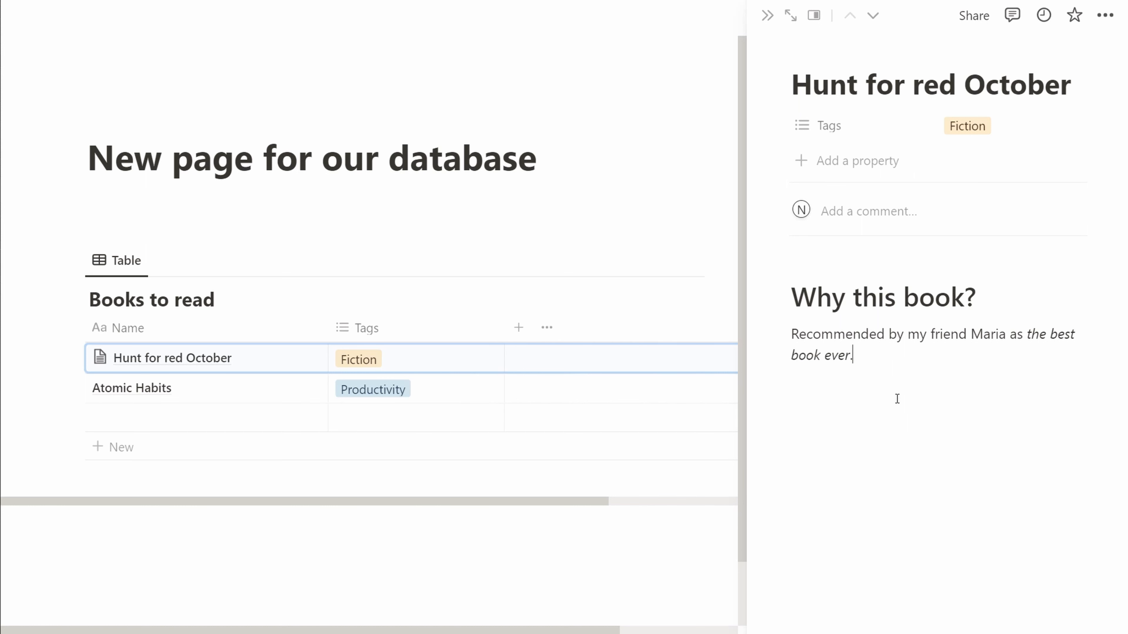
key(Return)
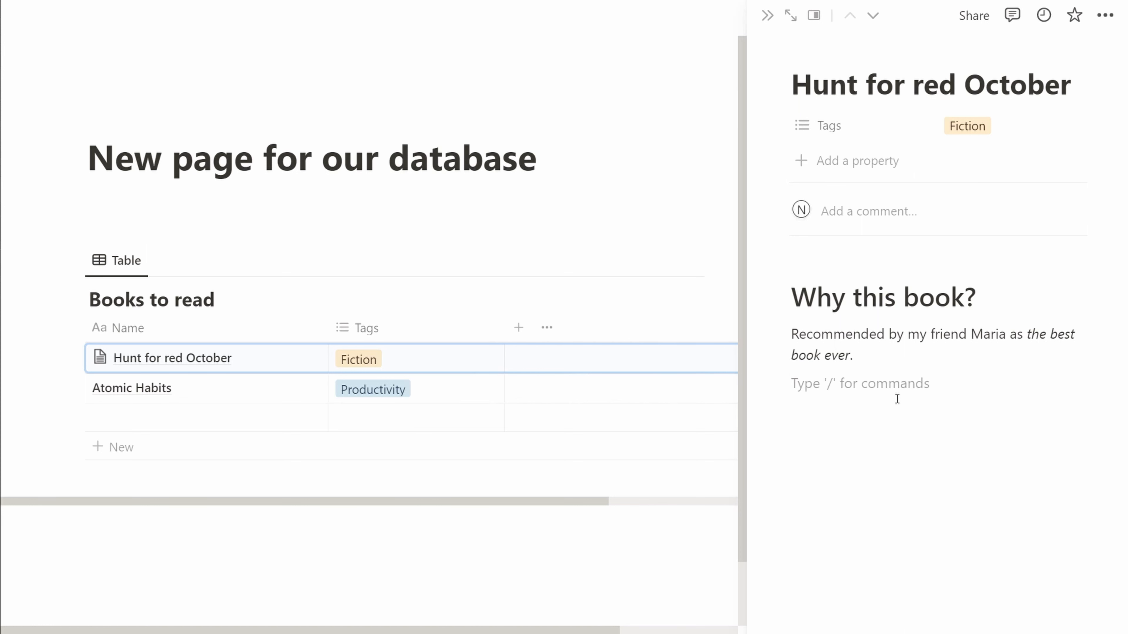
- Add a checkbox property named "Read book?" to the Hunt for red October page and check it
click(814, 159)
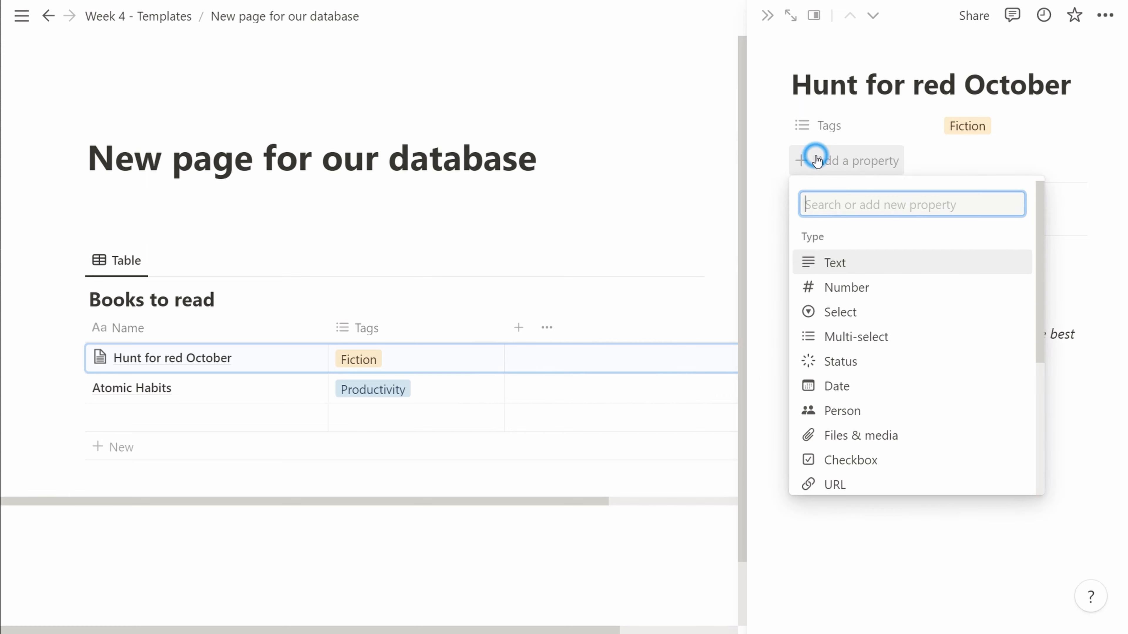
click(859, 458)
text(Read book?)
click(946, 168)
click(955, 162)
- Add a second-level heading "Book notes" below the recommendation with the bullets "Fantastic plot", "Thrilling" and "Great characters"
click(857, 429)
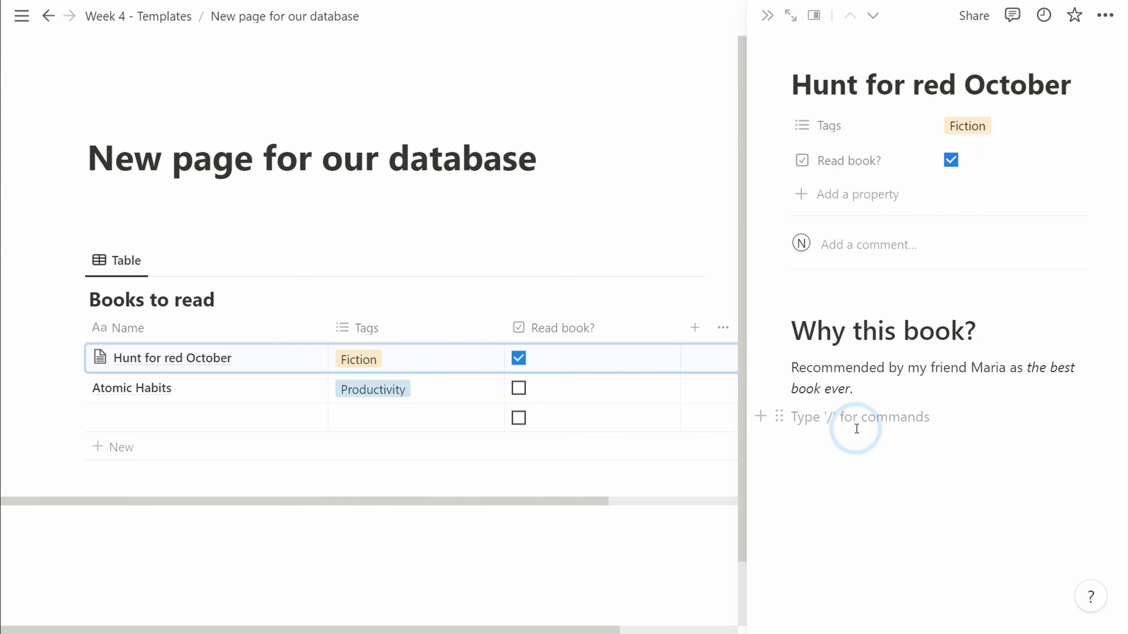
text(## Book notes)
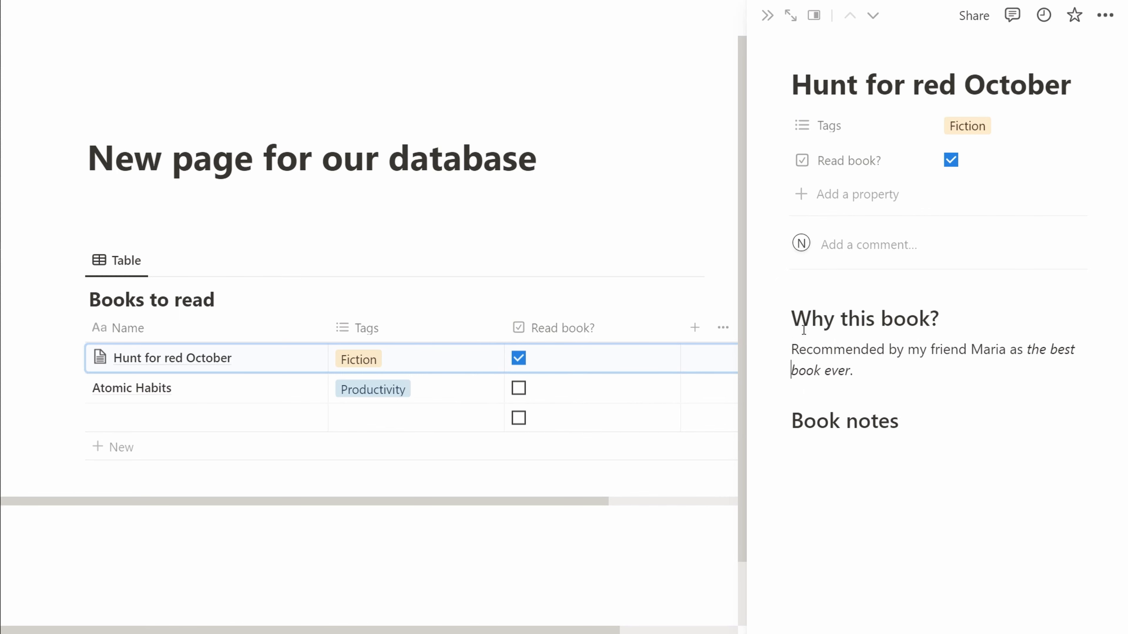
key(Return)
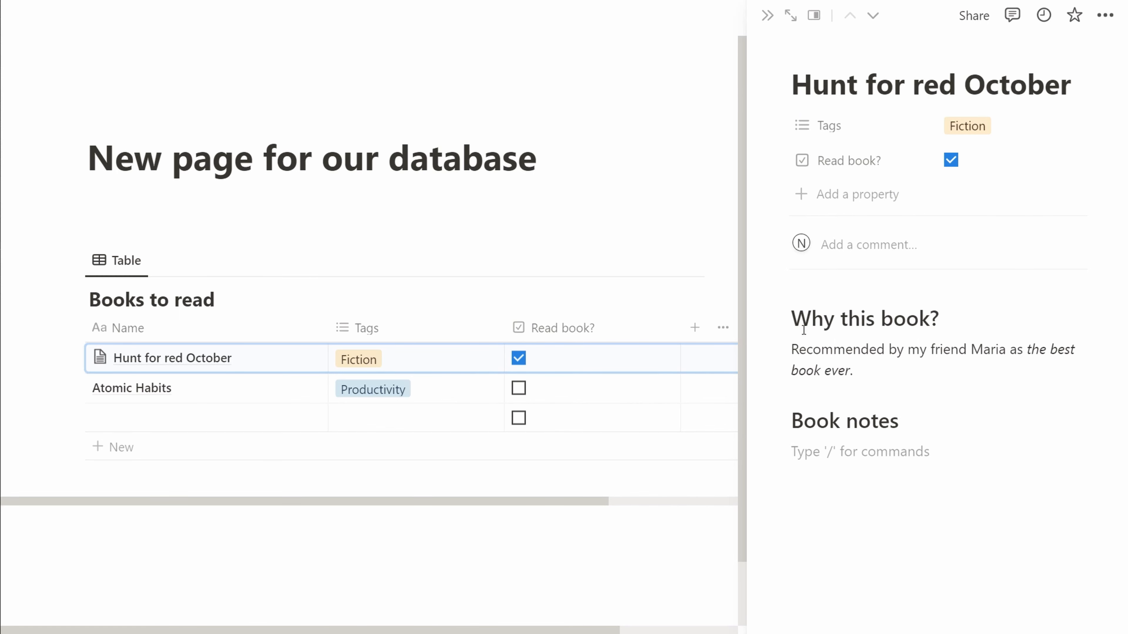
text(- Fantastic )
text(Thrilling)
key(Return)
text(Creat )
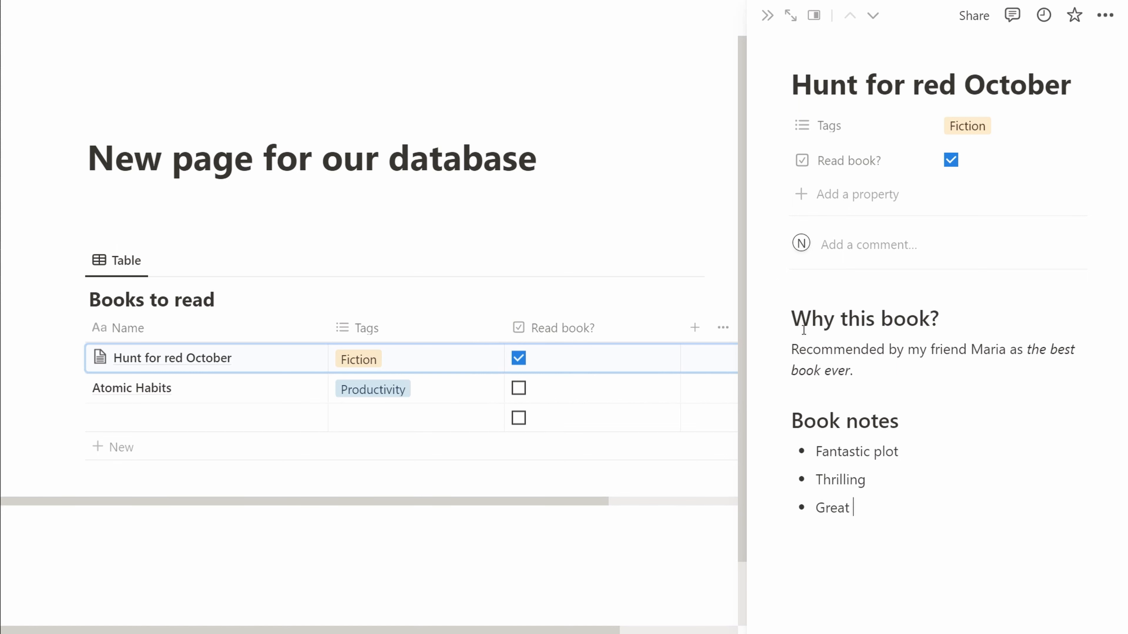
text(characters)
key(Return)
key(Return)
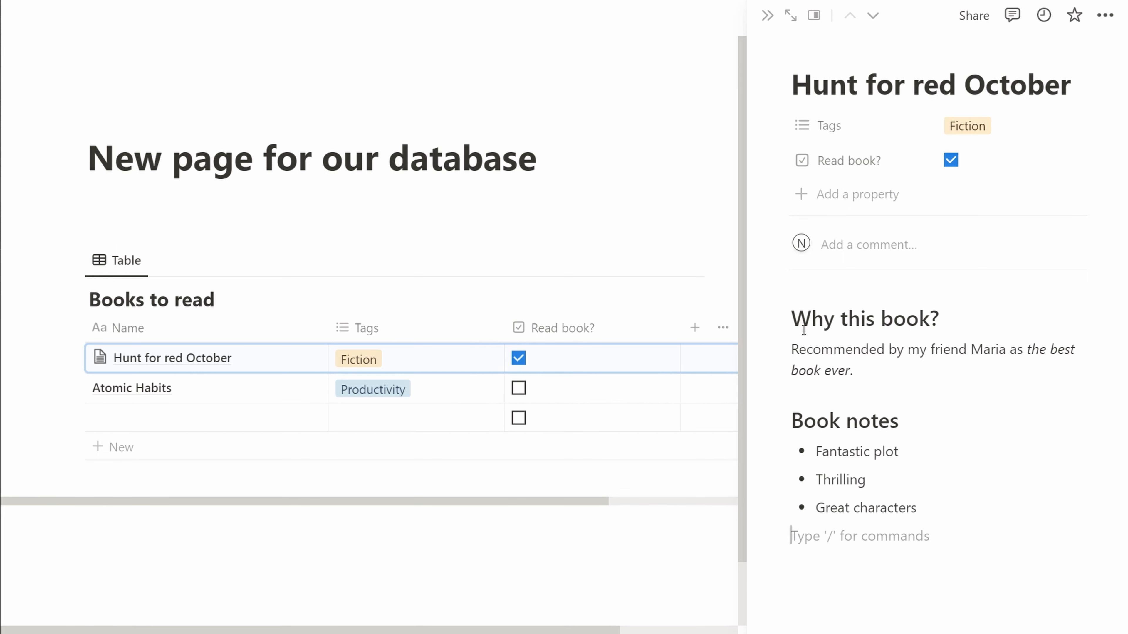
- Add a second-level heading "Rating" below the bullets, followed by the line "5 stars" with five star emojis
text(## Rating)
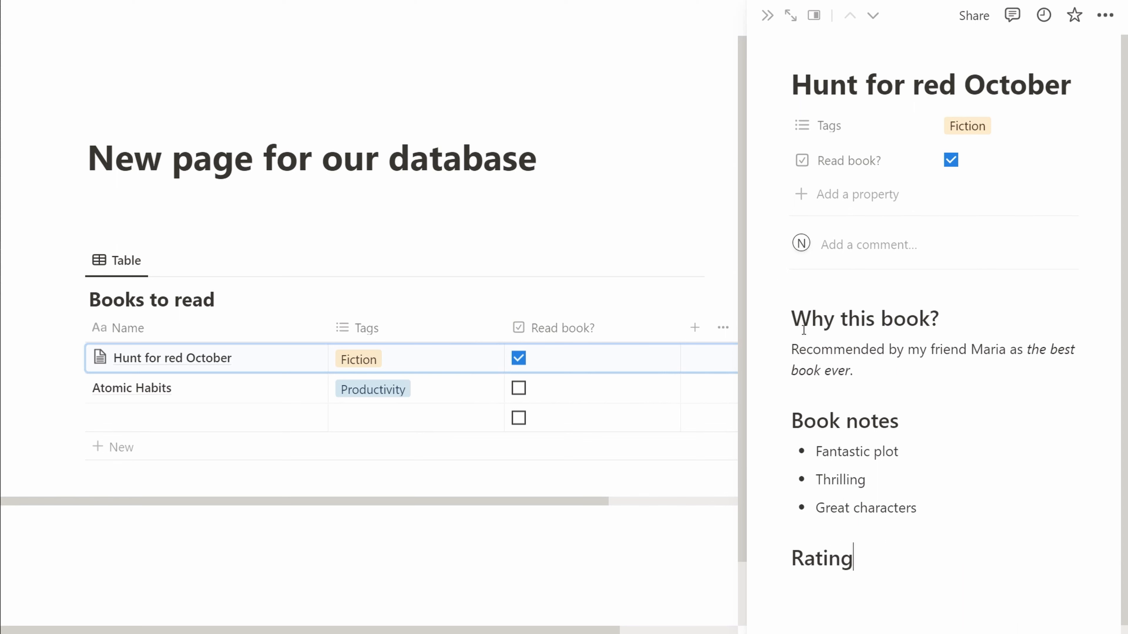
key(Return)
text(5 stars)
key(super+period)
key(Return)
key(shift+Left)
key(ctrl+c)
key(Right)
key(ctrl+v)
key(ctrl+v)
key(ctrl+v)
key(ctrl+v)
key(Return)
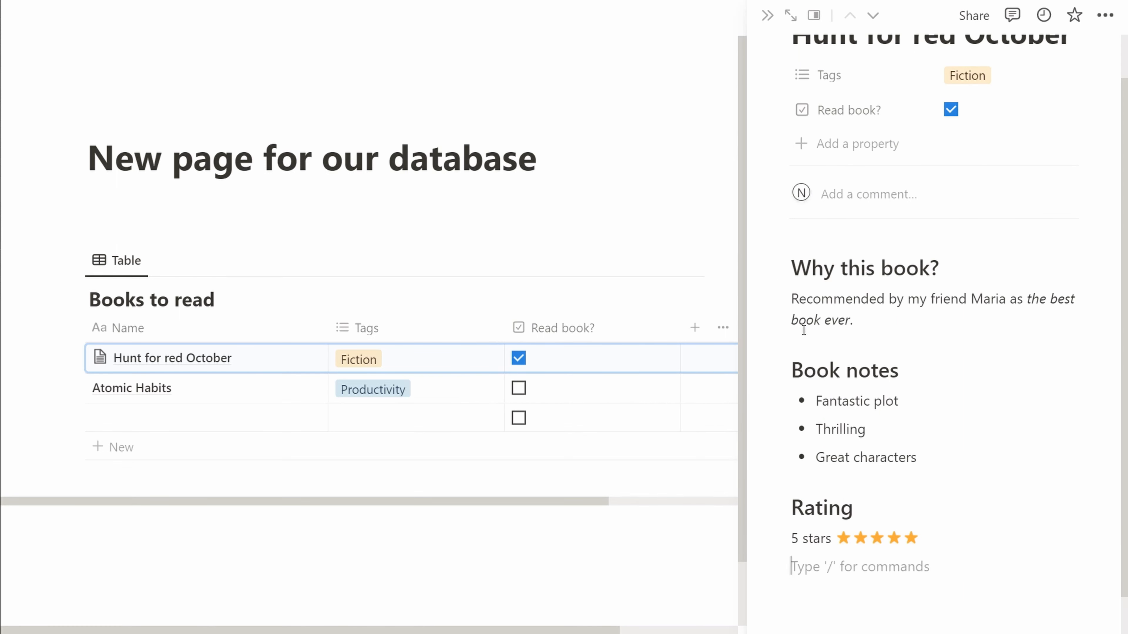
- Add a number property named "Rating" shown as a ring and divided by 5
scroll(803, 331, up, 1)
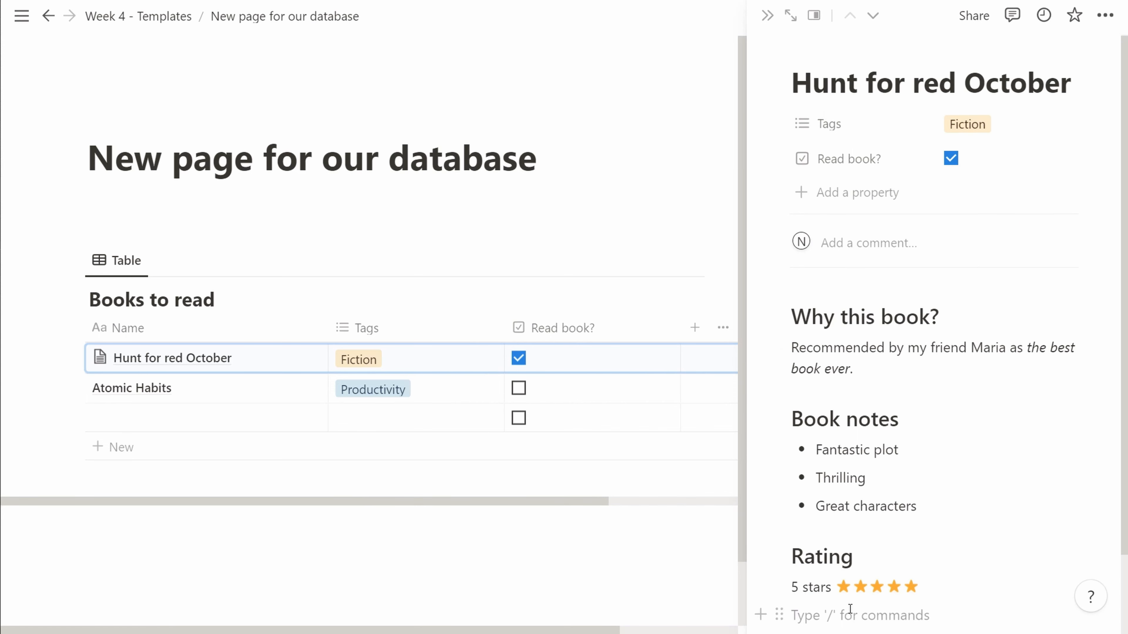
click(844, 196)
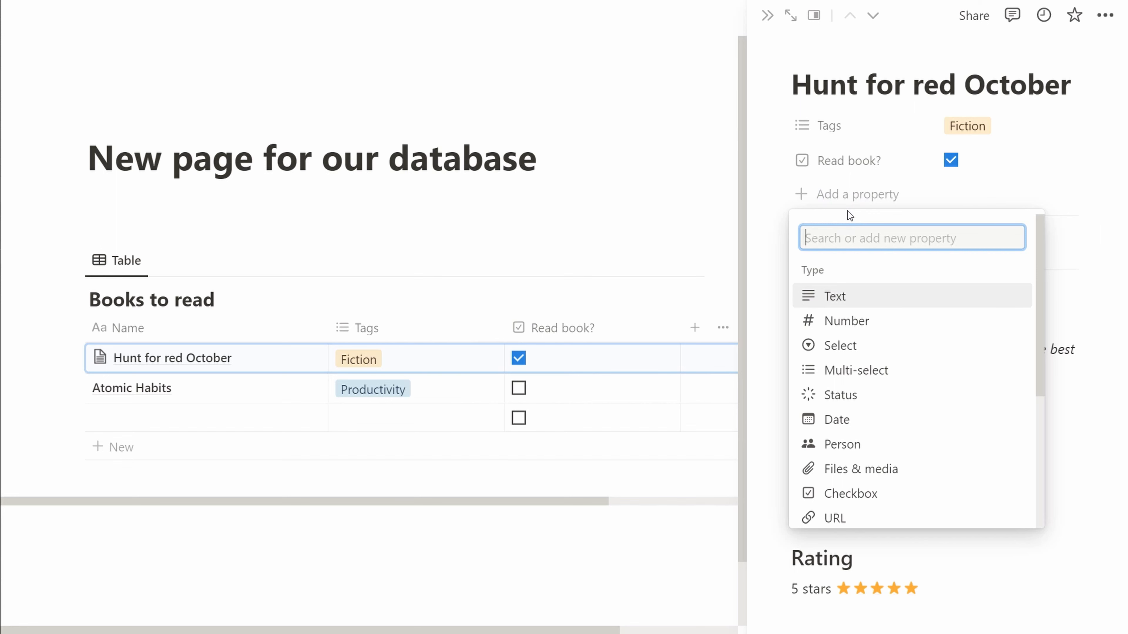
key(Down)
key(Return)
text(Rating)
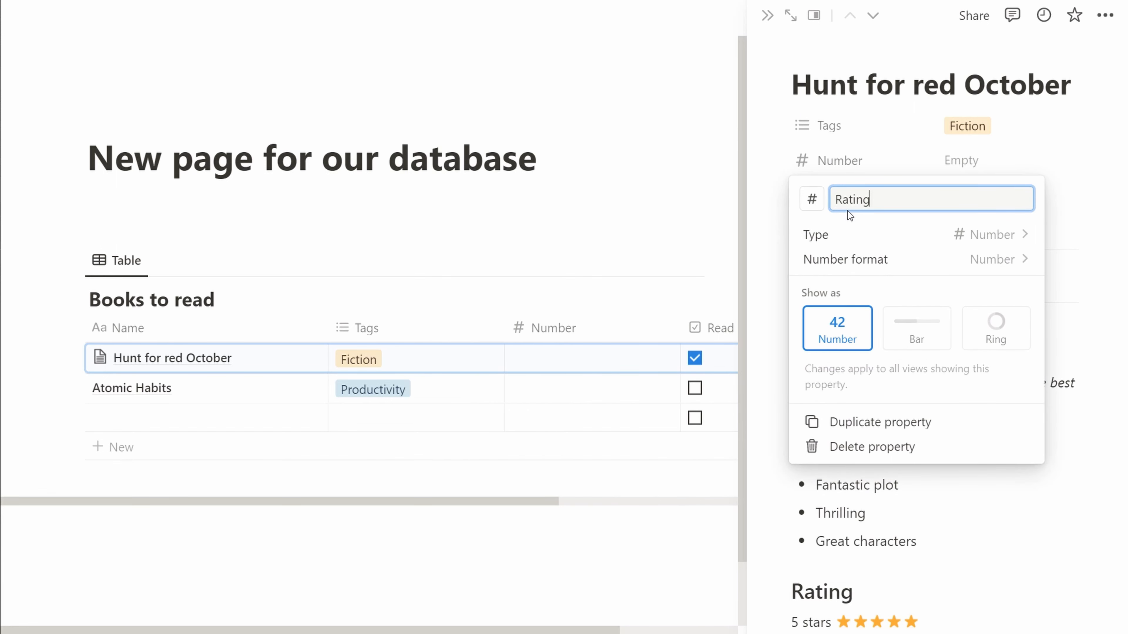
click(1006, 318)
double_click(993, 416)
text(5)
scroll(982, 408, down, 2)
scroll(954, 415, up, 2)
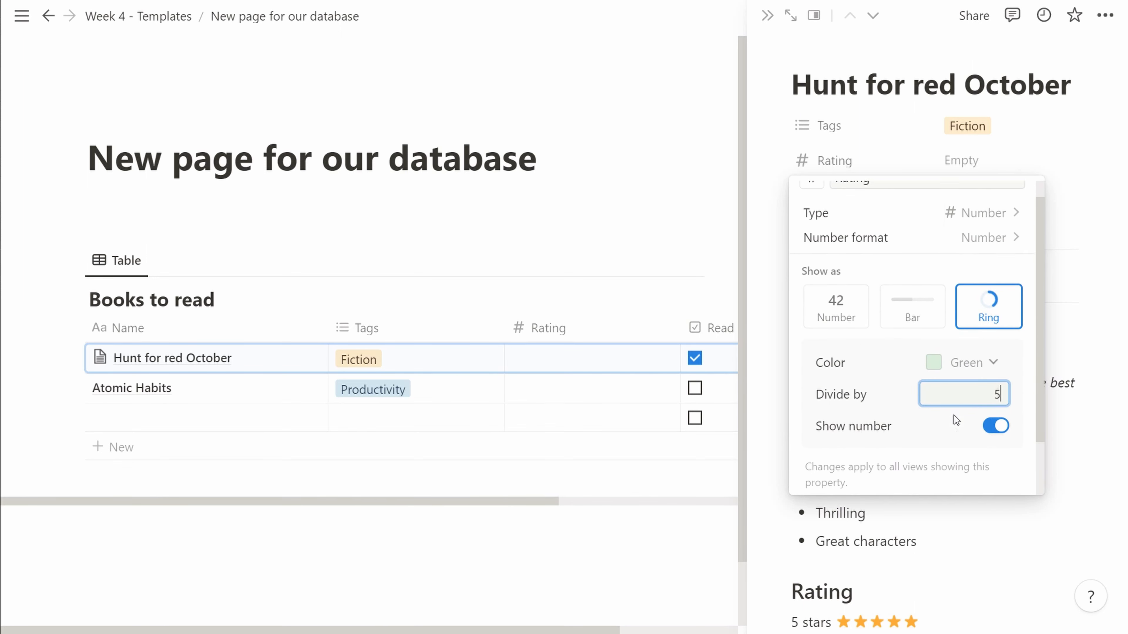
- Set the Rating property of Hunt for red October to 5
click(1074, 211)
click(975, 165)
text(5)
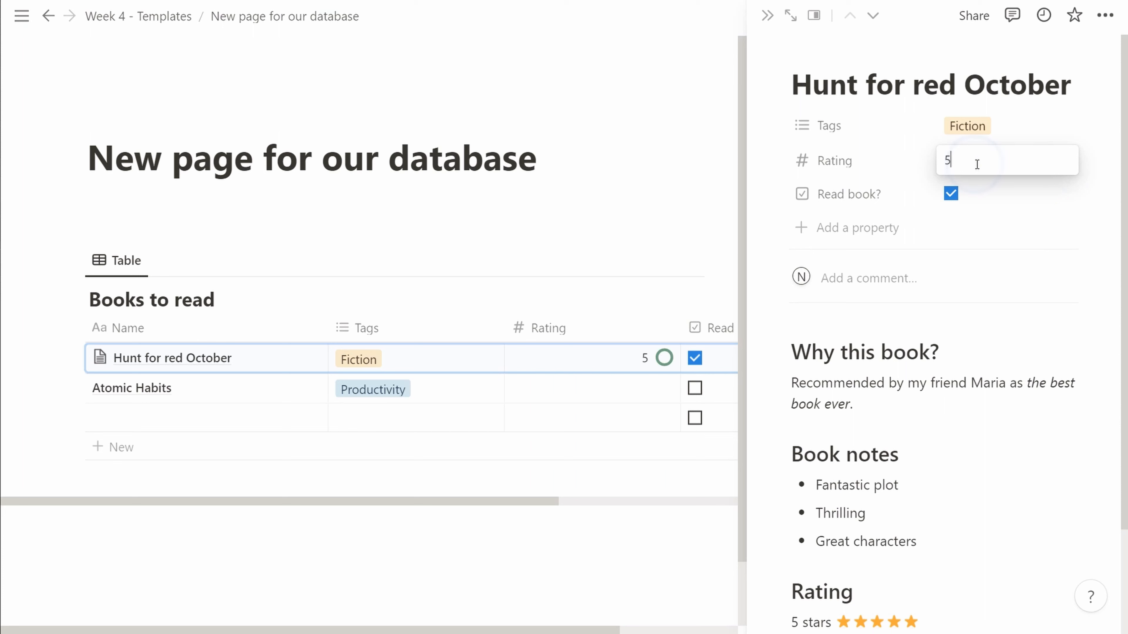
click(968, 126)
- Change the Rating property's display style to Bar
click(841, 144)
click(862, 158)
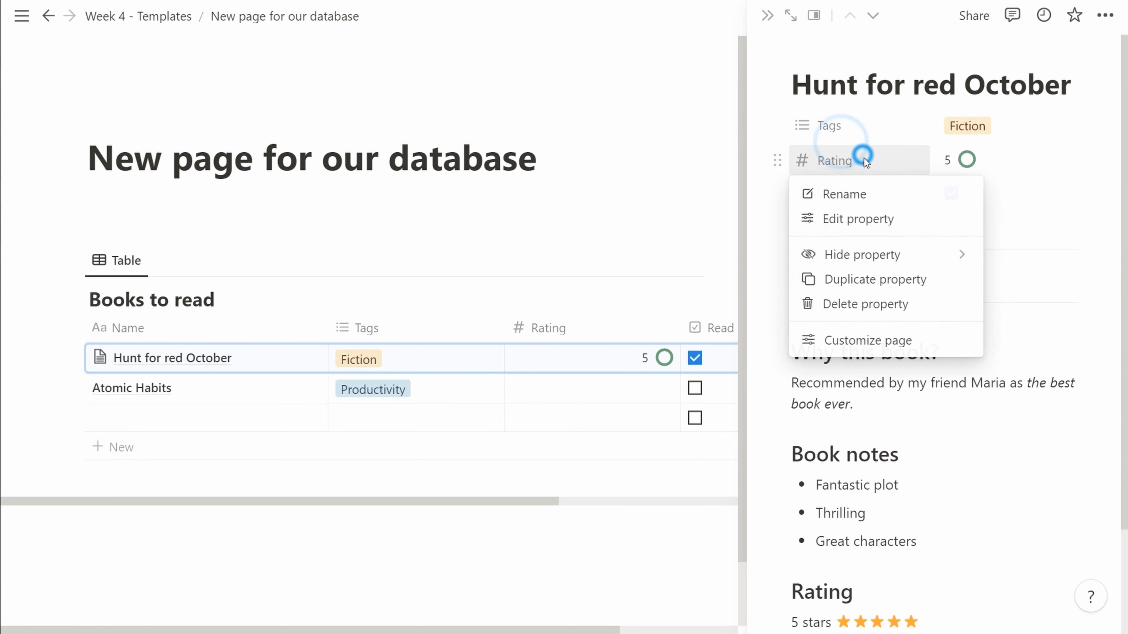
mouse_move(914, 242)
click(904, 219)
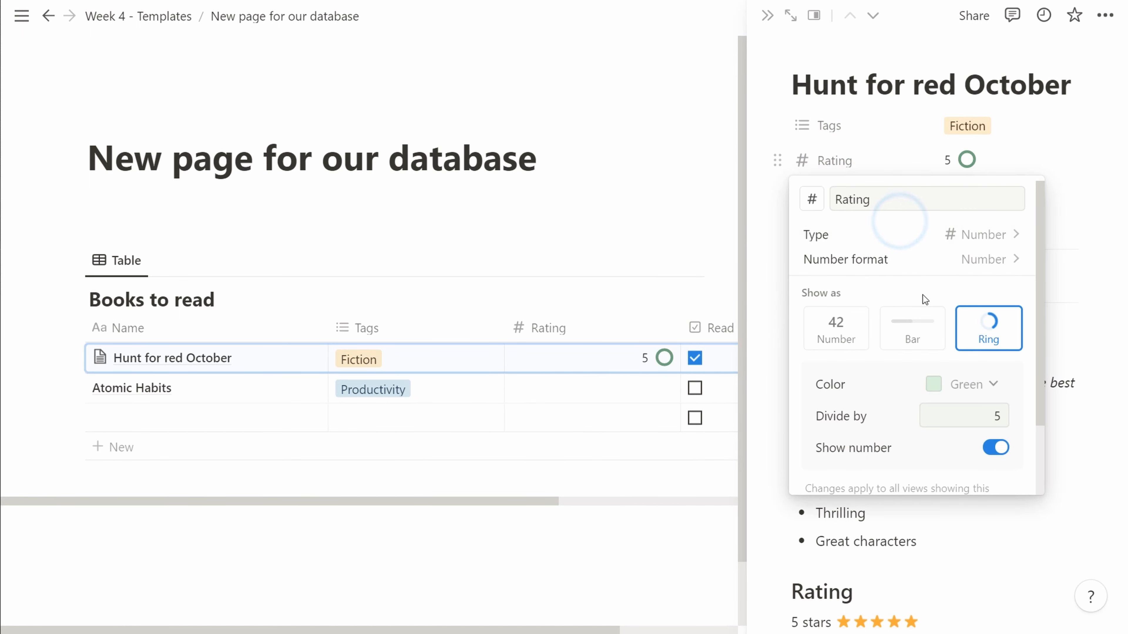
click(912, 325)
click(1076, 351)
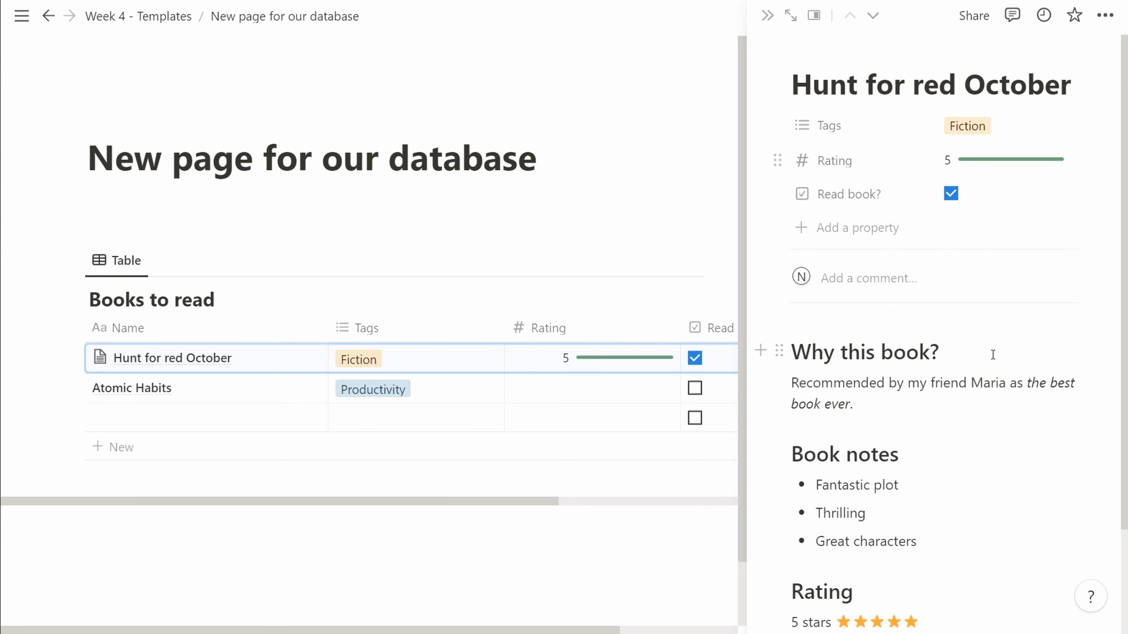
- Copy all the body sections of the Hunt for red October page into the Atomic Habits page
scroll(994, 356, down, 3)
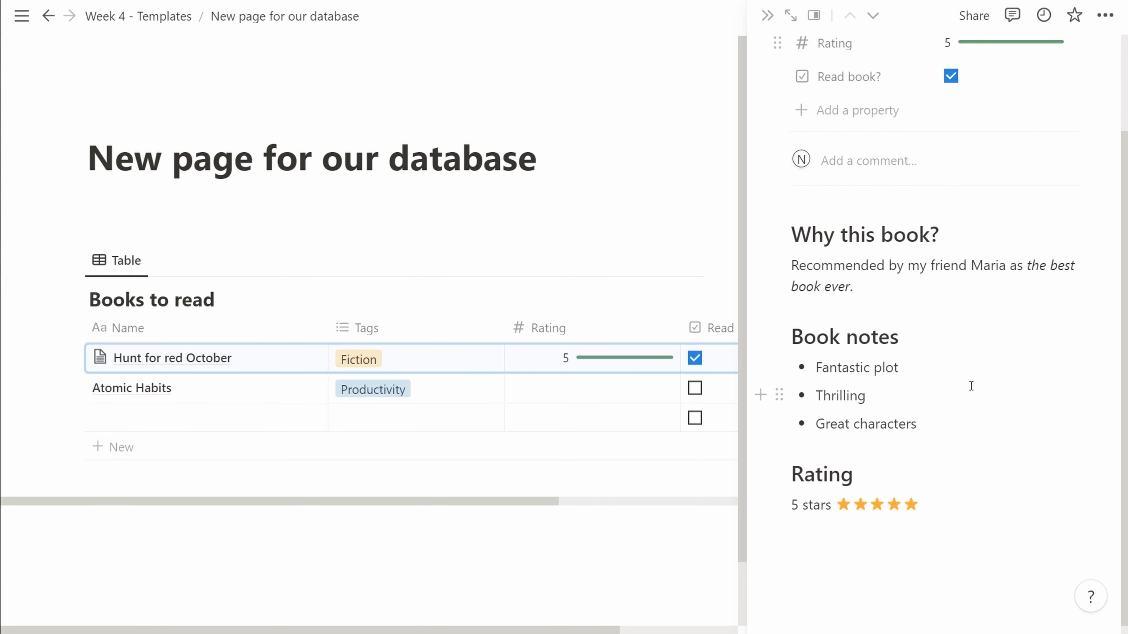
drag(1060, 563, 812, 252)
key(ctrl+c)
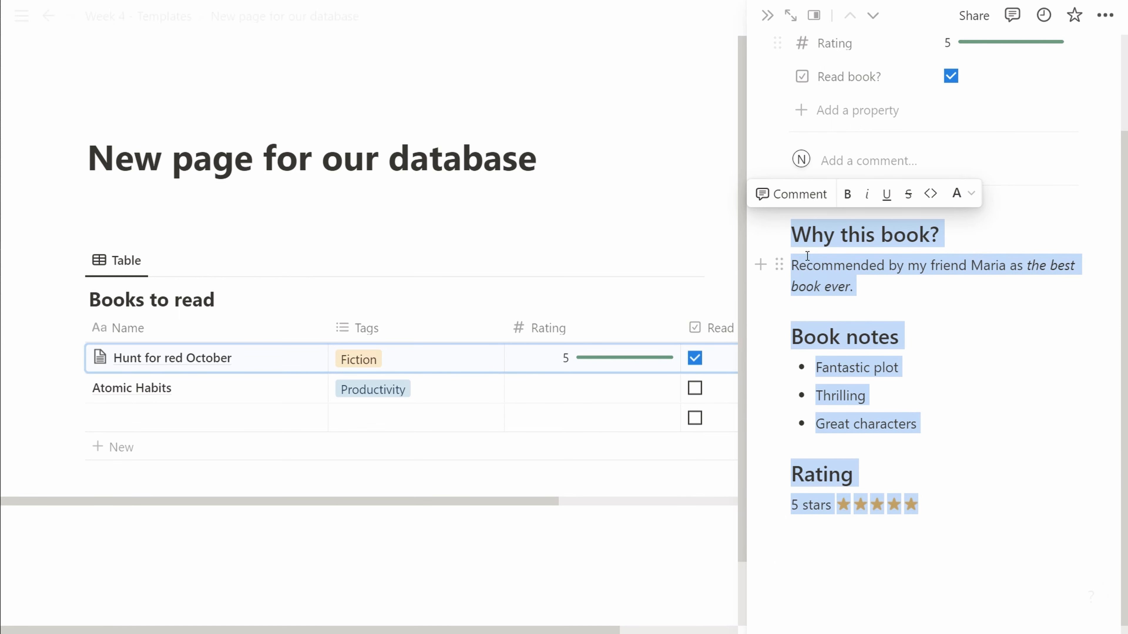
click(279, 390)
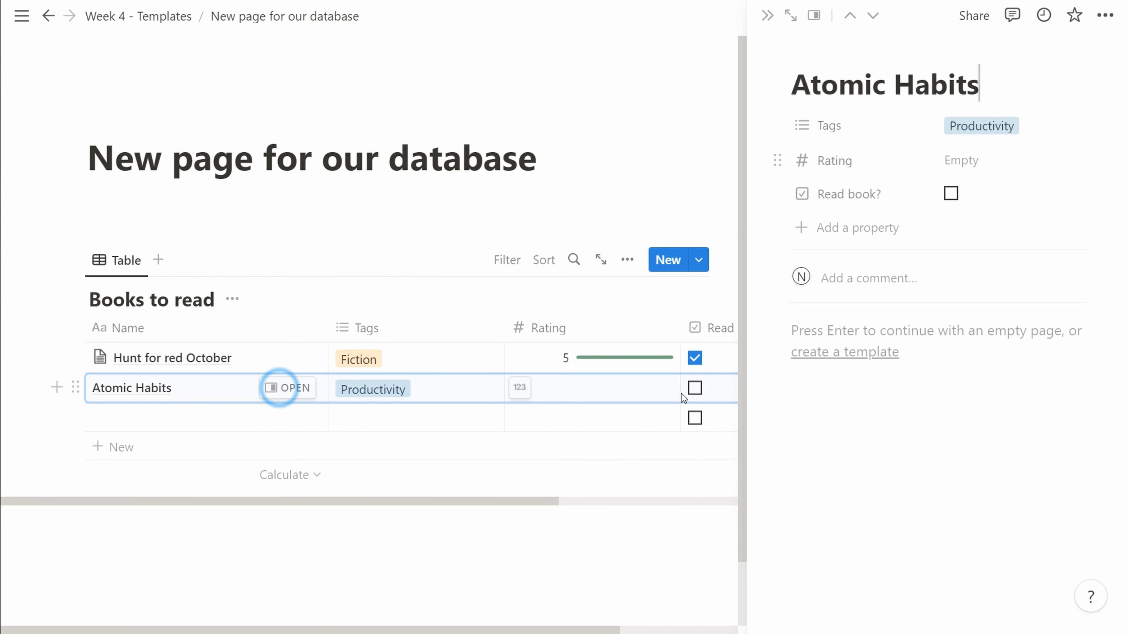
click(801, 328)
key(ctrl+v)
- Clear the three bullet texts under Book notes on the Atomic Habits page, keeping one empty bullet
drag(964, 484, 783, 428)
key(BackSpace)
key(Down)
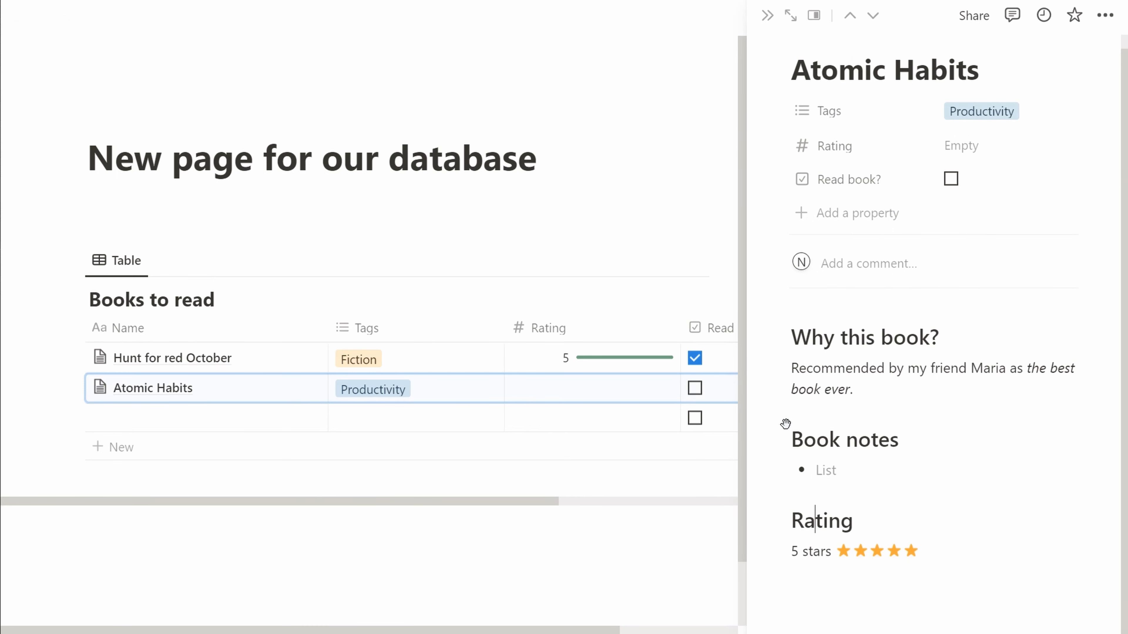
- Change the Atomic Habits rating line to "n stars" with a single star emoji
key(Down)
key(Home)
key(shift+Right)
text(n)
key(End)
key(shift+Left)
key(shift+Left)
key(shift+Left)
key(shift+Left)
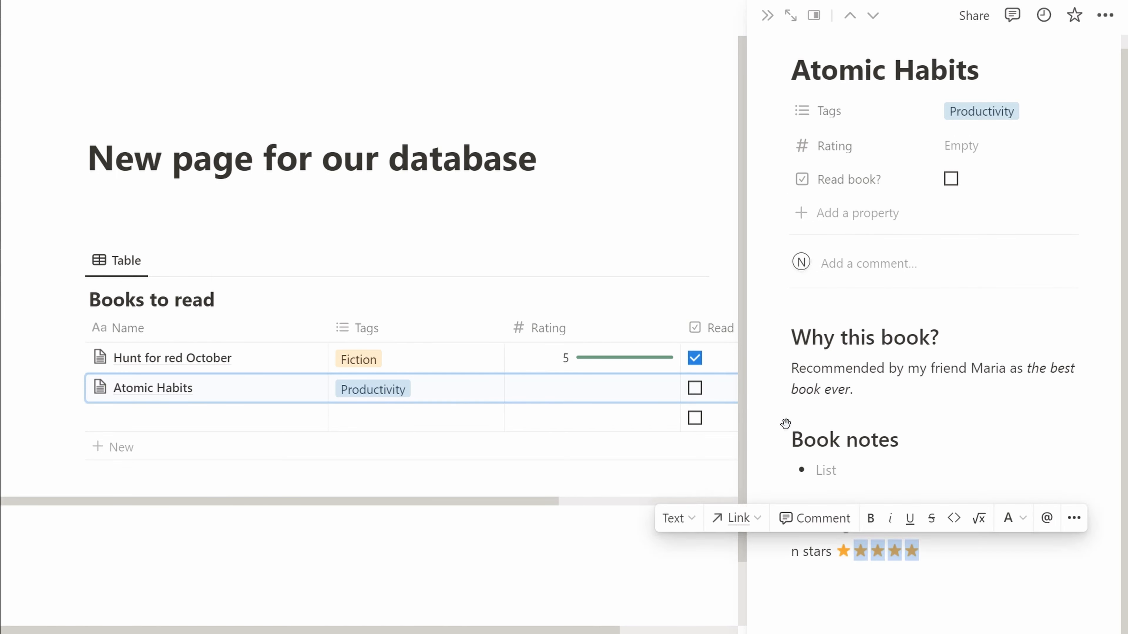
key(BackSpace)
- Name the empty row in Books to read "Jamie Oliver’s Italy" and give it a new tag "Food"
click(222, 420)
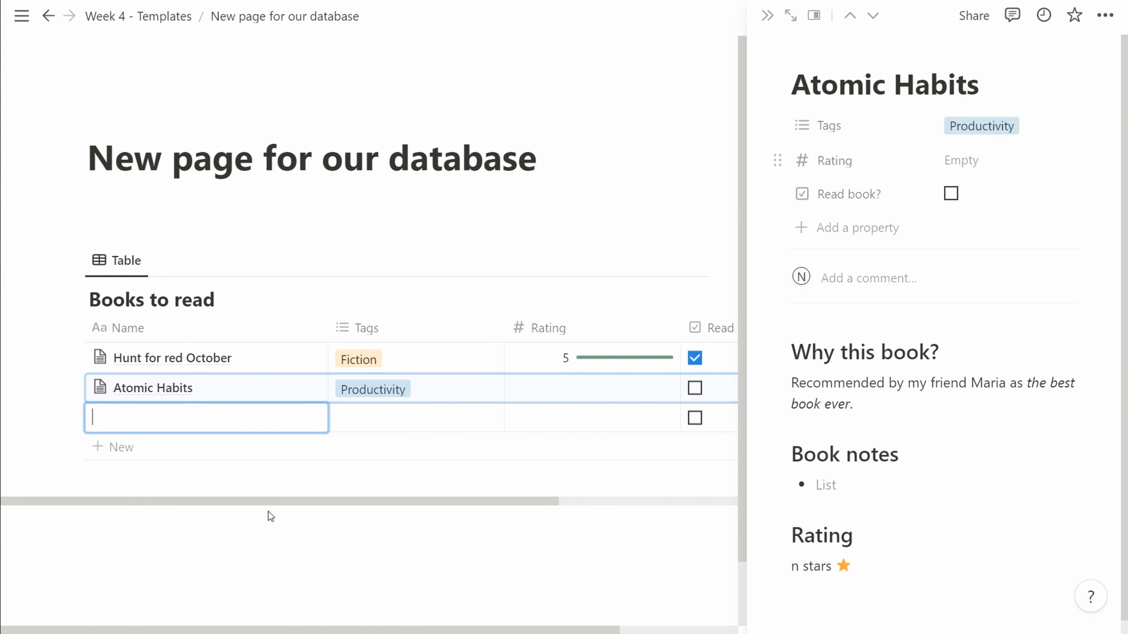
text(Jamie Oliver’s Italy)
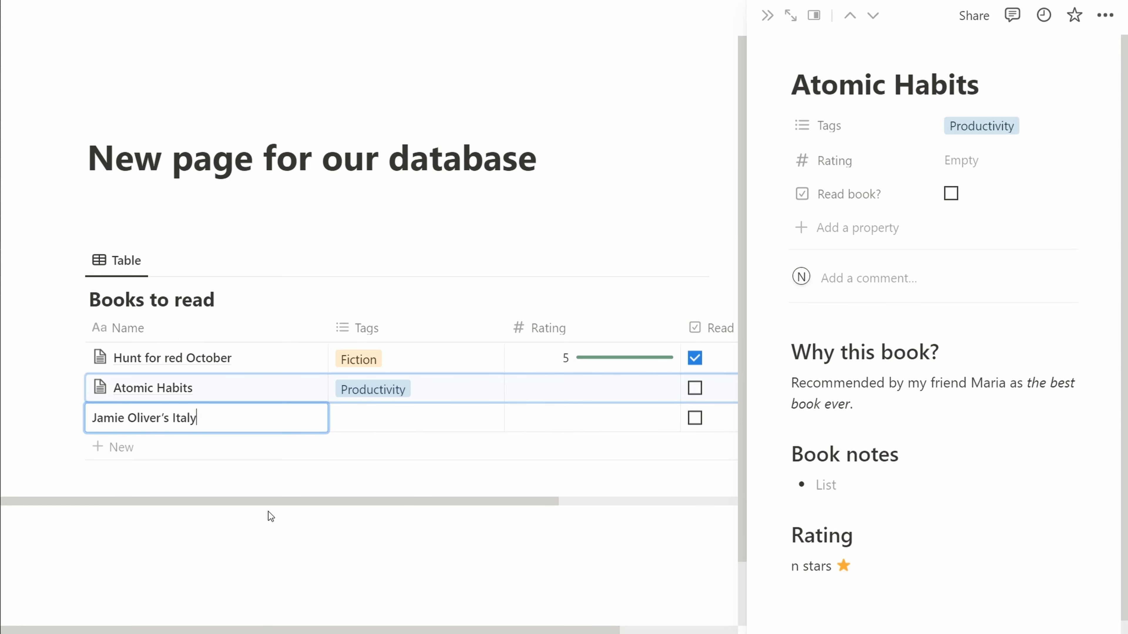
key(Tab)
text(Food)
key(Return)
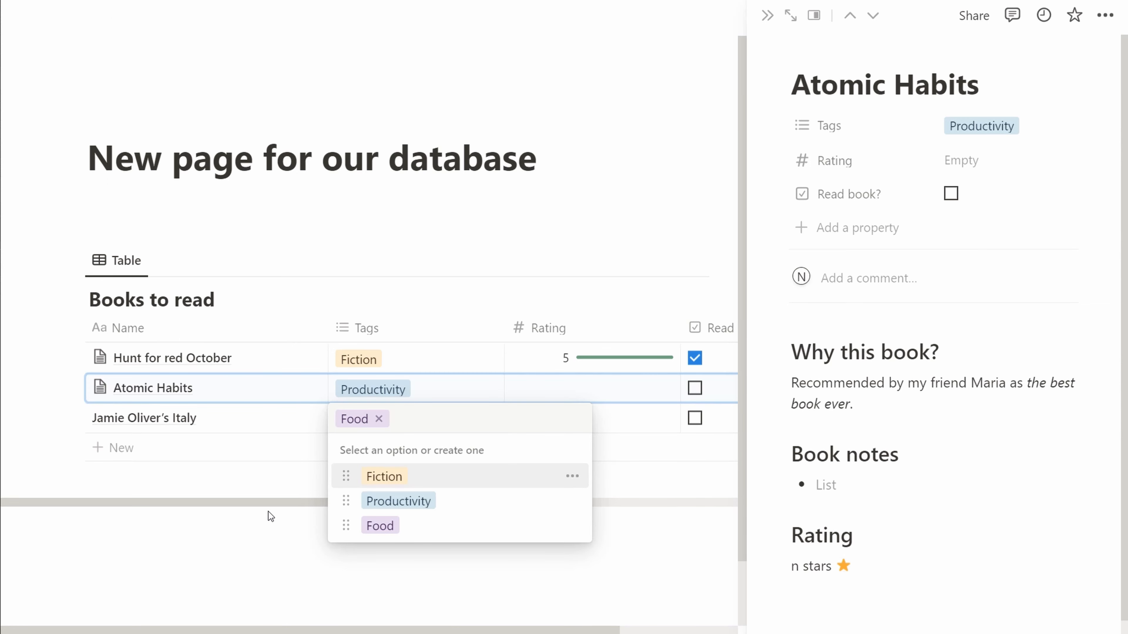
- Mark Jamie Oliver’s Italy as read and set its Rating to 4
click(695, 417)
click(567, 421)
text(4)
key(Return)
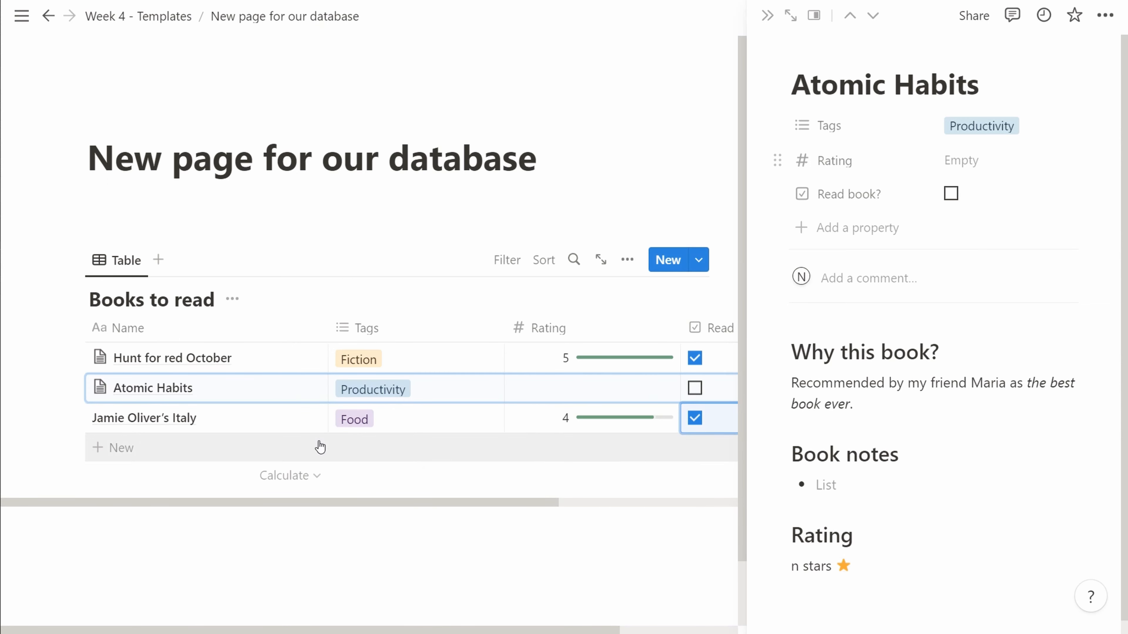
- Create a new template for the Books to read database and title it "Book review template"
click(307, 417)
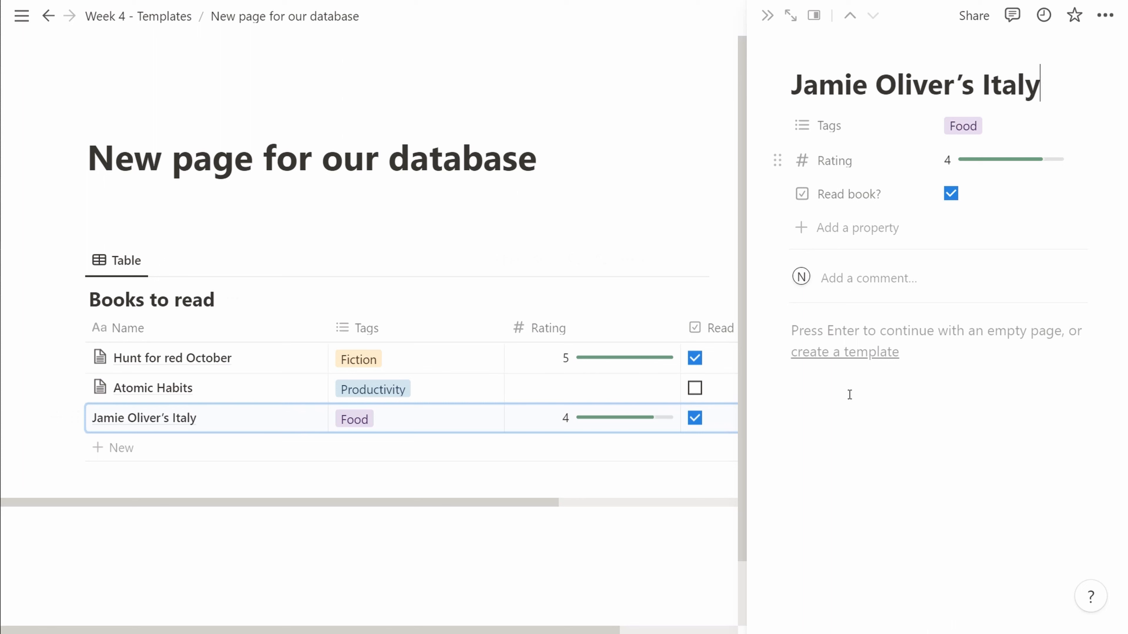
click(761, 23)
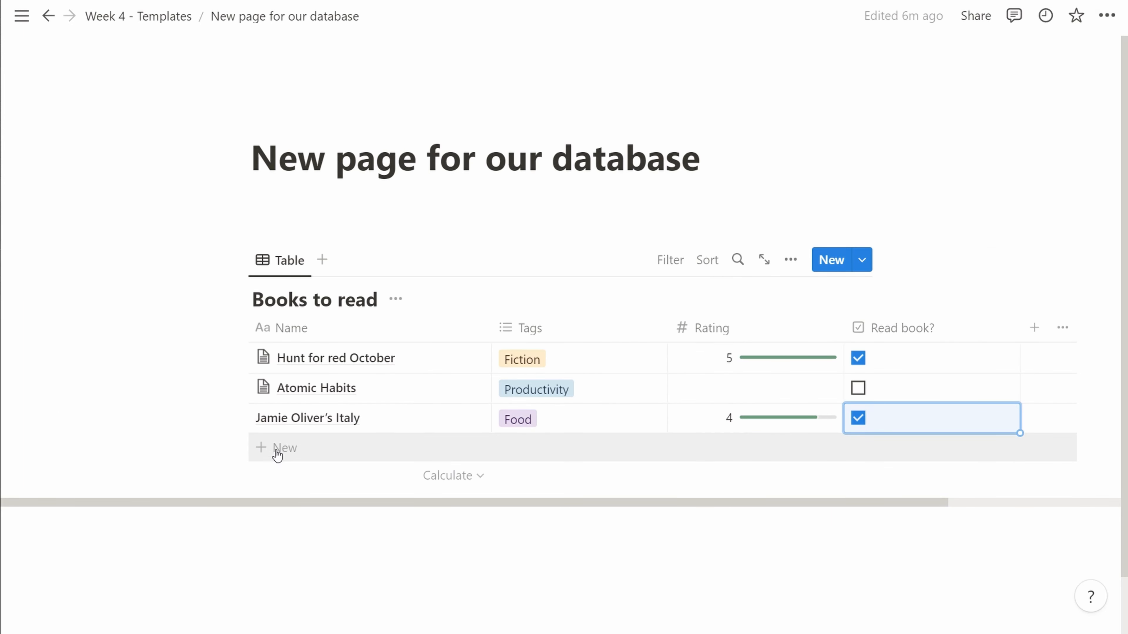
click(864, 260)
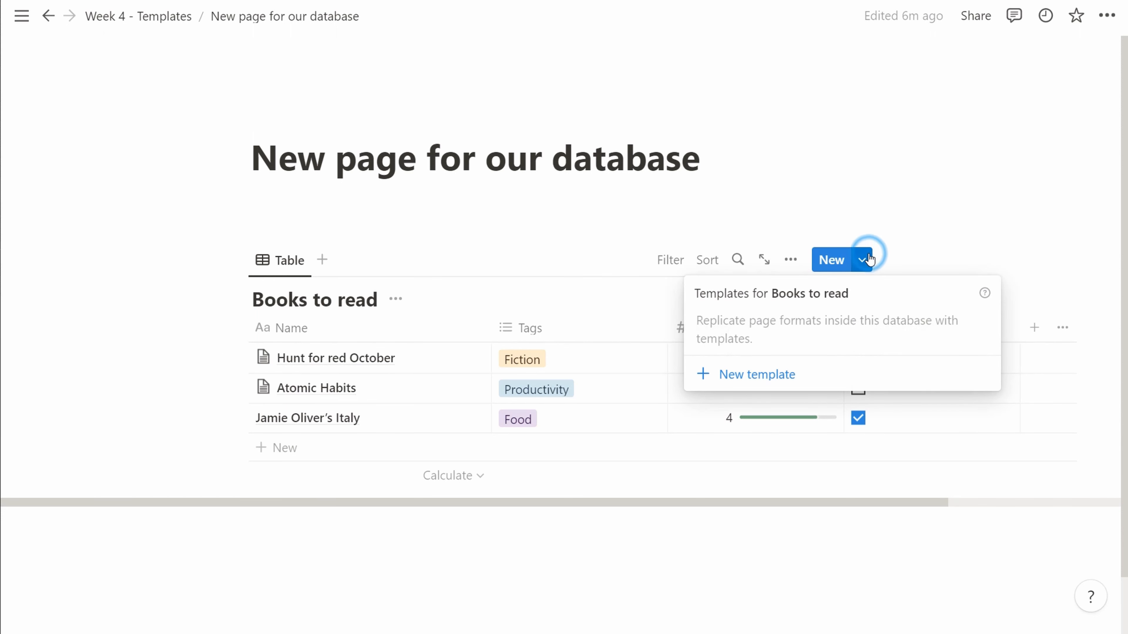
click(744, 377)
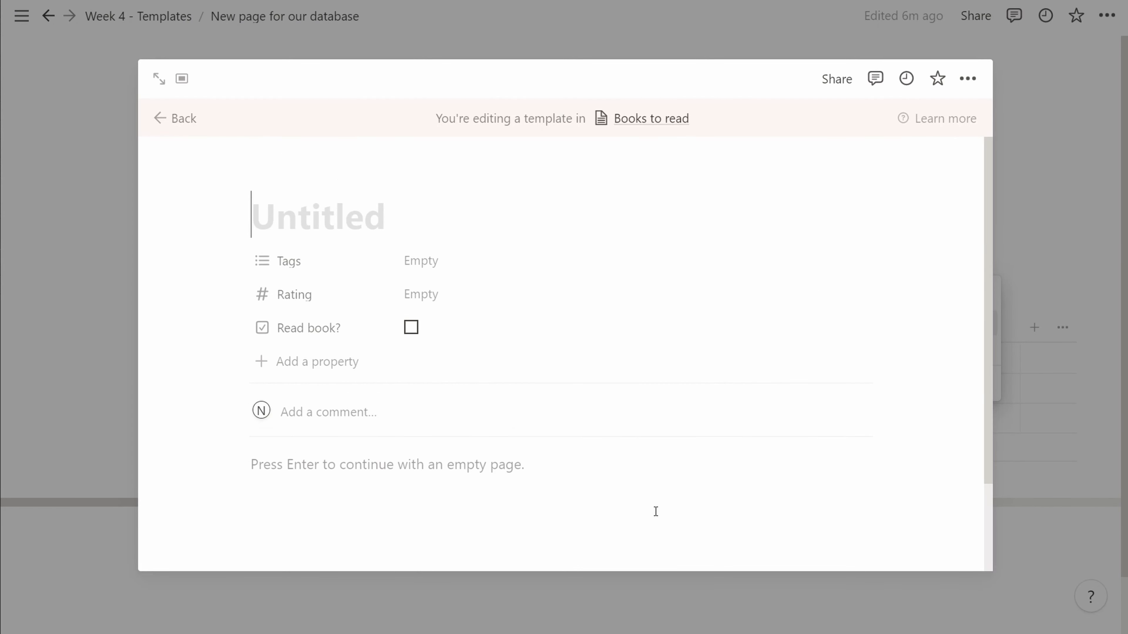
text(Book review template)
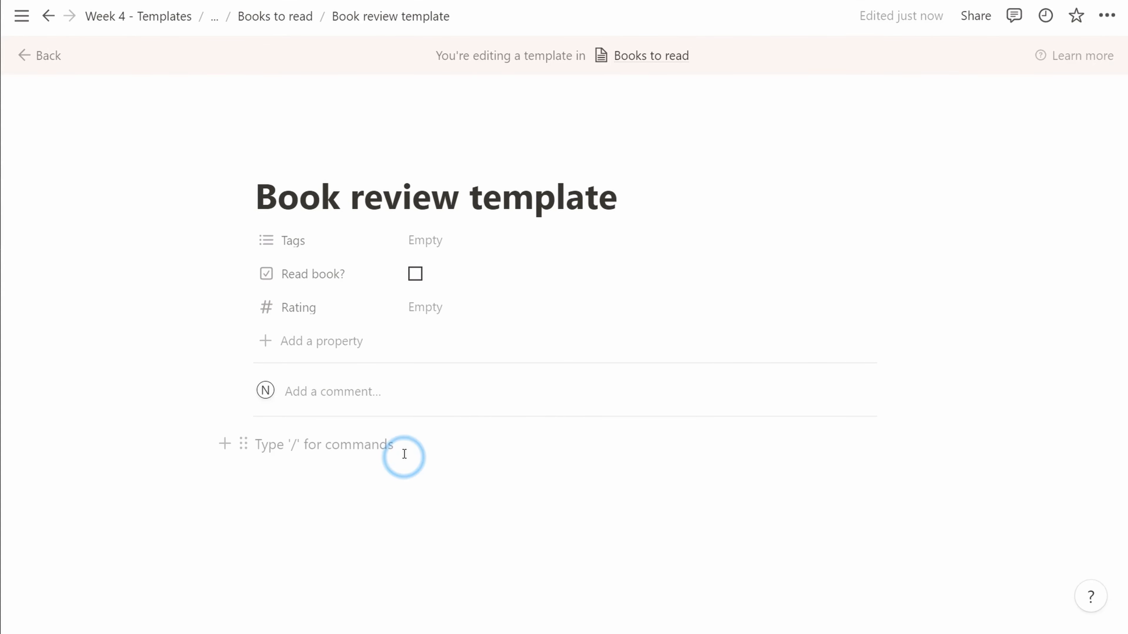
- Paste the copied book sections into the template body and clear the recommendation sentence and the Book notes bullet texts
text(Why this book? Recommended by my friend Maria as the best book ever. Book notes Fantastic plot Thrilling Great characters Rating 5 stars ★★★★★)
scroll(405, 455, down, 1)
triple_click(368, 340)
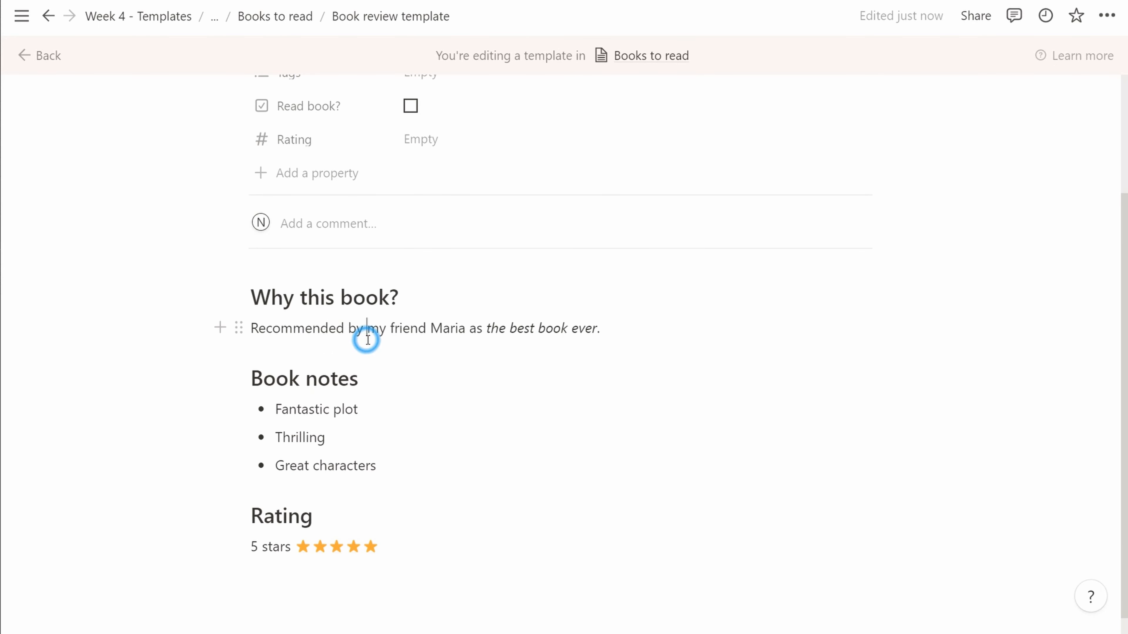
key(BackSpace)
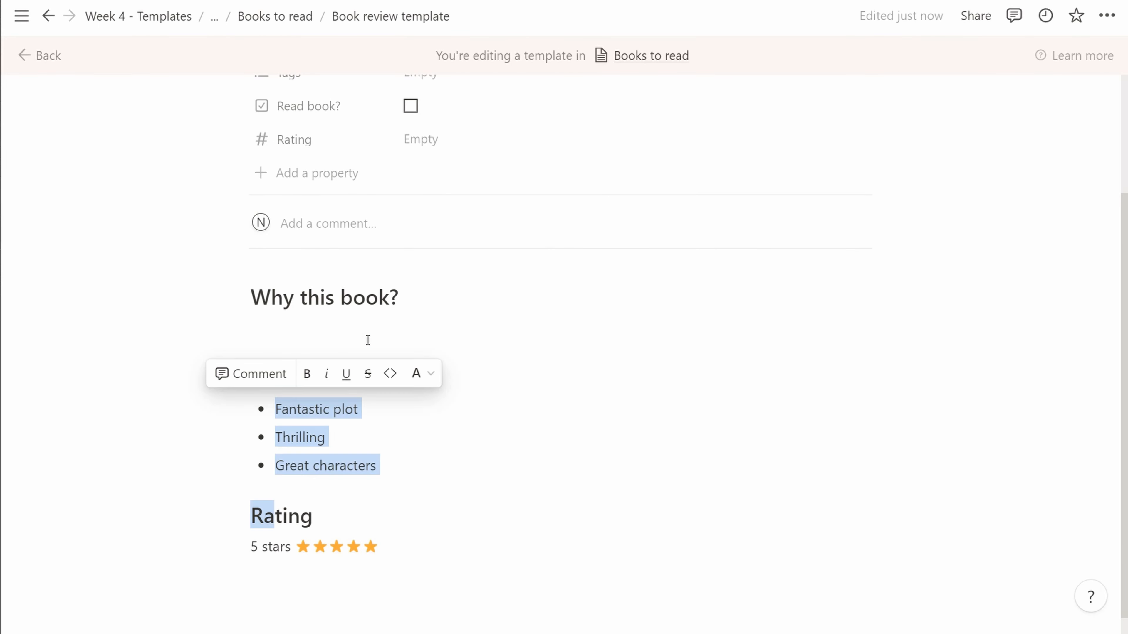
key(BackSpace)
- Change the template's rating line to "n stars" with a single star emoji
scroll(368, 338, down, 1)
key(Home)
key(shift+Right)
text(n)
key(End)
key(BackSpace)
key(BackSpace)
key(BackSpace)
key(BackSpace)
- Add a Toggle heading 2 "Expand after reading" below Why this book?, move Book notes and Rating inside it, and return to the database
click(378, 290)
key(Return)
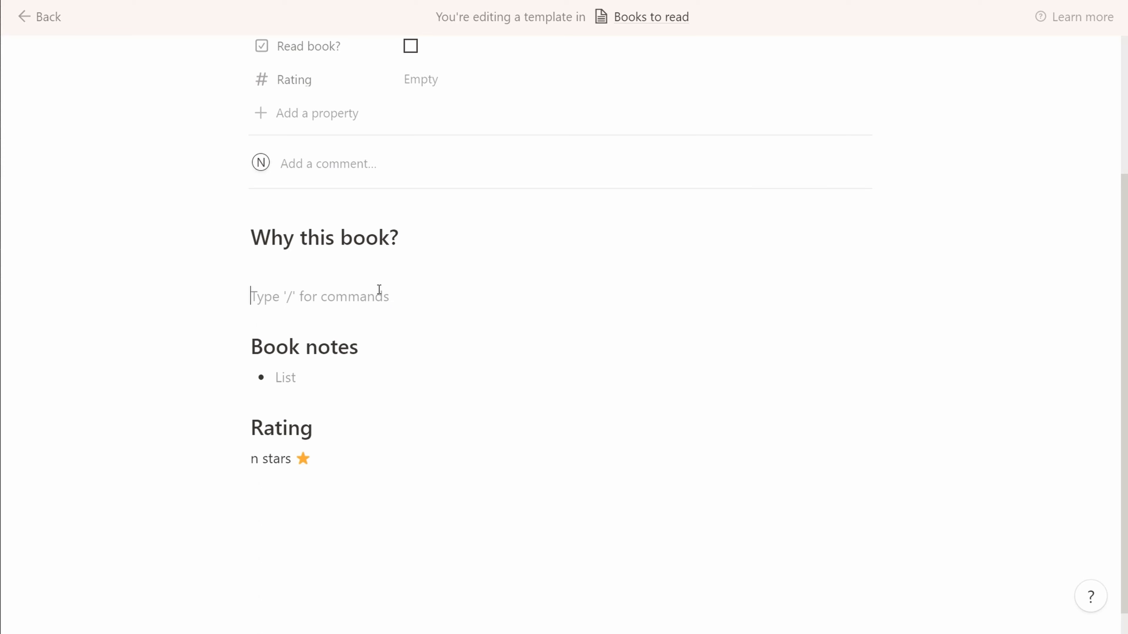
text(/togg)
key(Down)
key(Down)
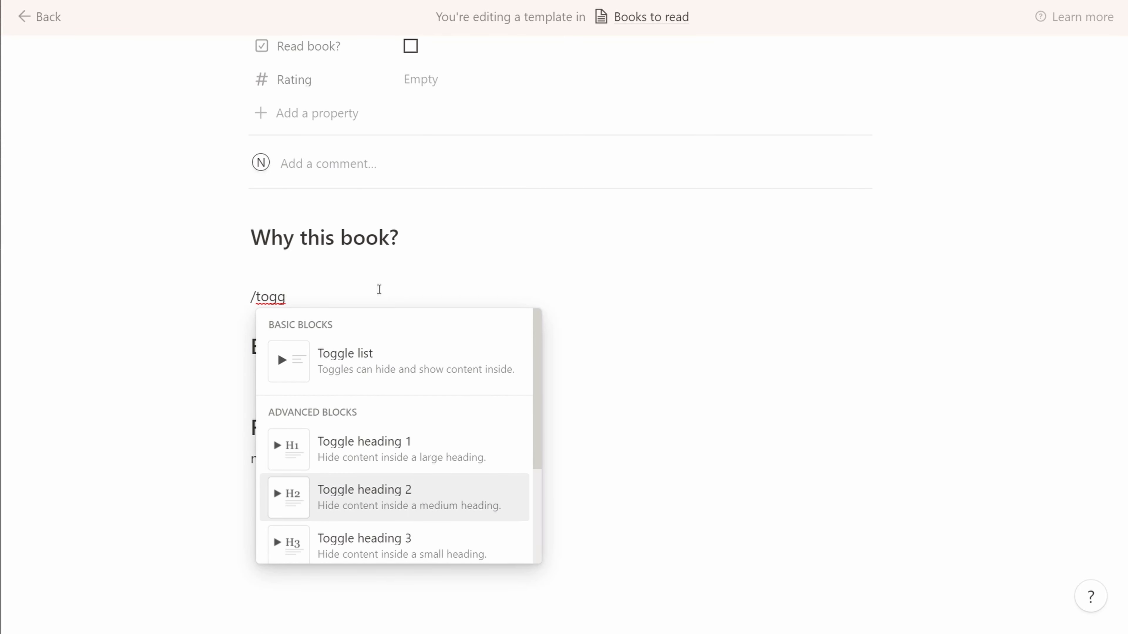
key(Return)
text(Expand after reading)
key(Return)
drag(386, 516, 310, 335)
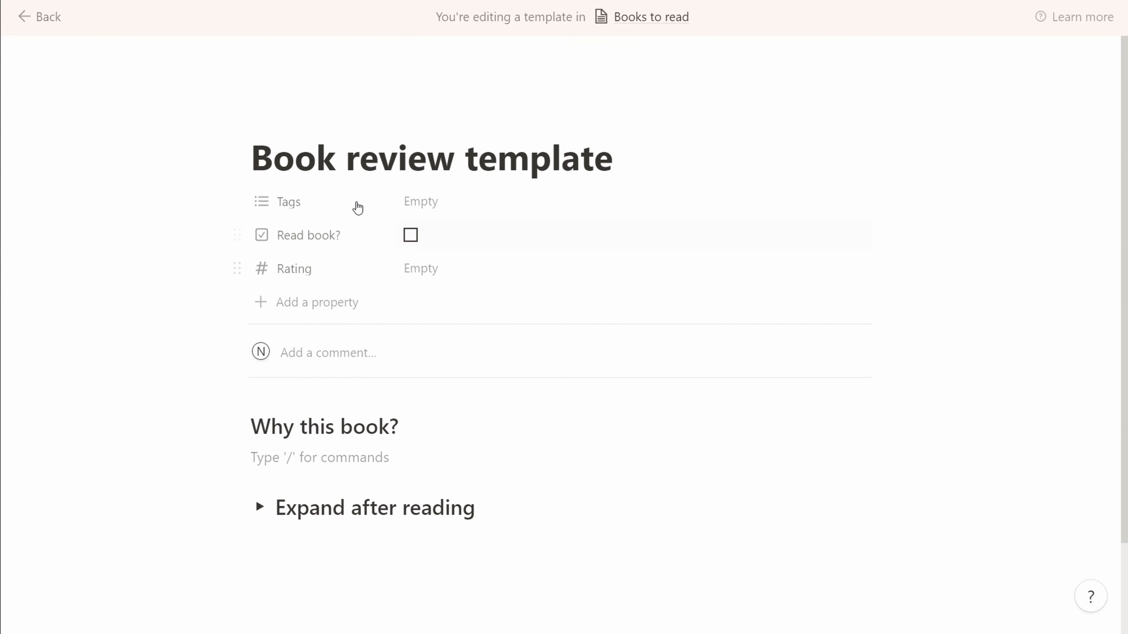
click(40, 18)
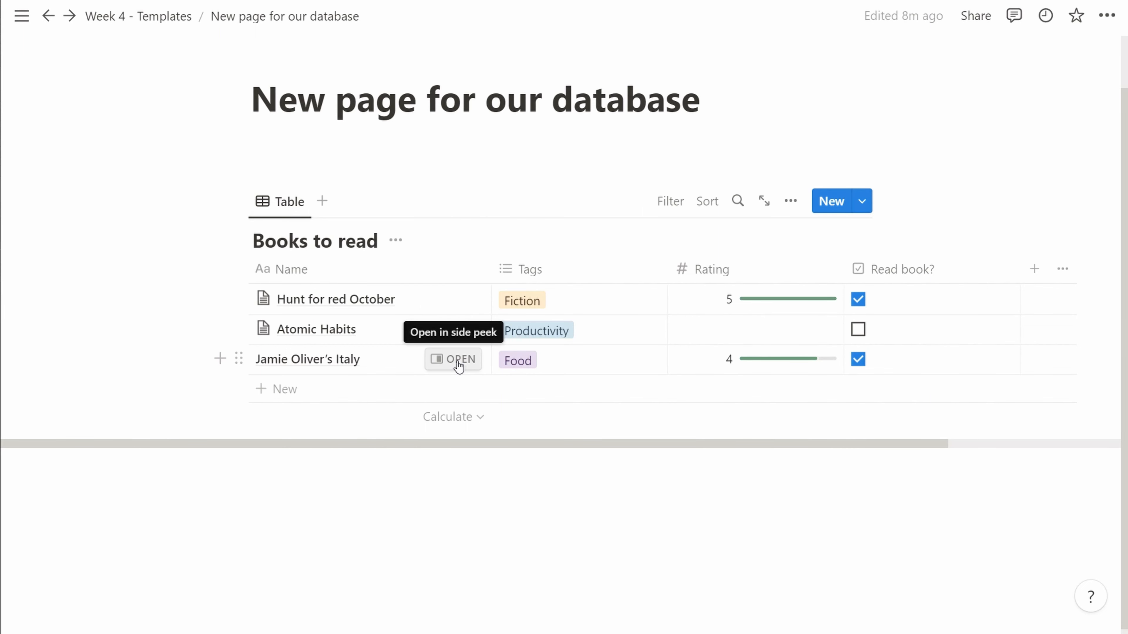
- Apply the Book review template to the Jamie Oliver’s Italy page and write "Italian cuisine is just the best" under Why this book?
click(459, 363)
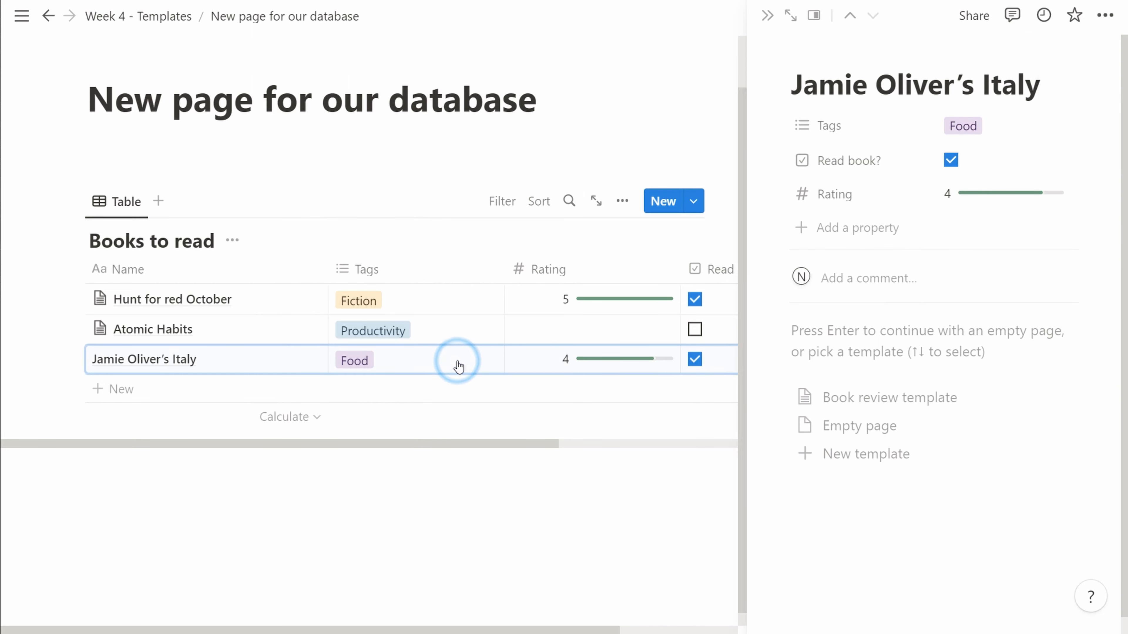
click(913, 401)
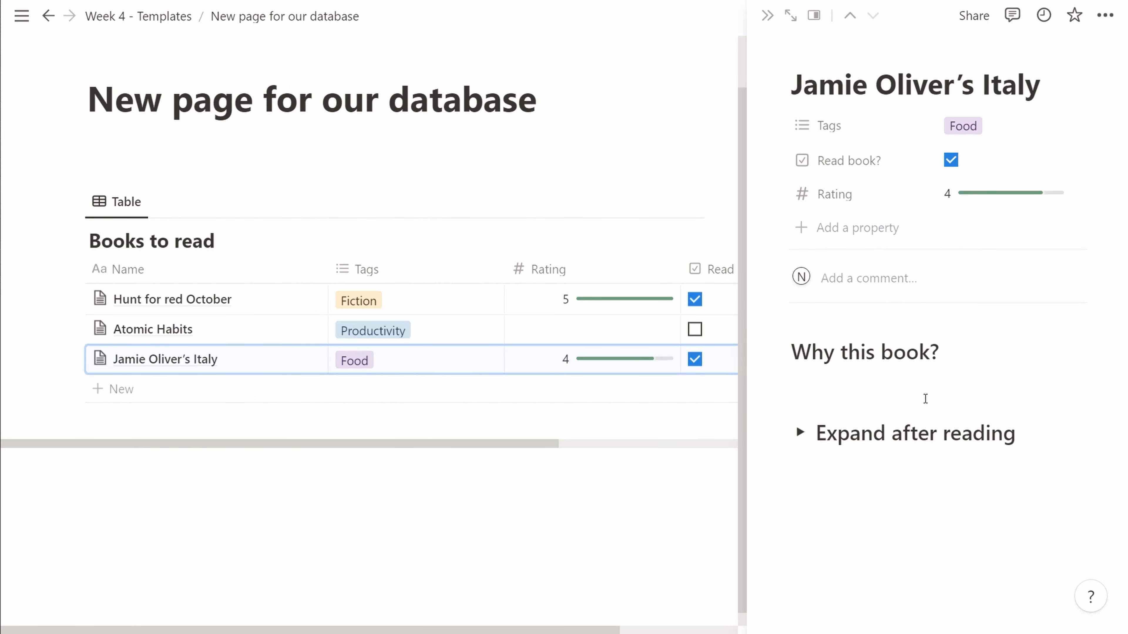
text(Italian cuisine is just the best)
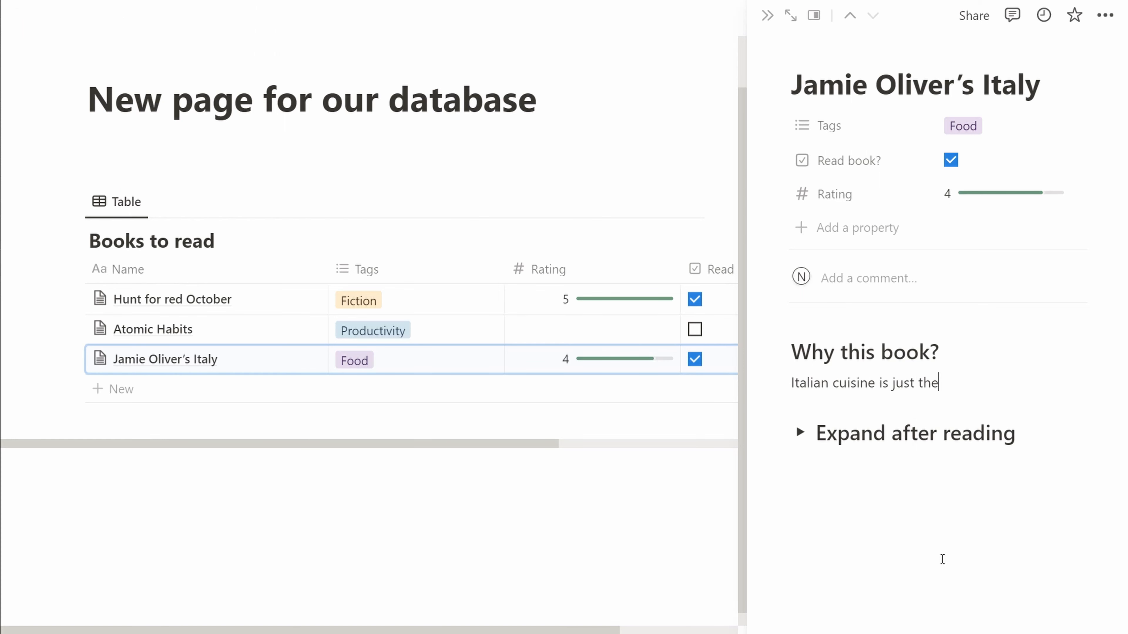
- Expand the toggle heading and list "Yummy pastas", "Yummy pizzas" and "Yummy mozzarellas" as bullets under Book notes
click(798, 433)
scroll(799, 433, down, 1)
click(861, 458)
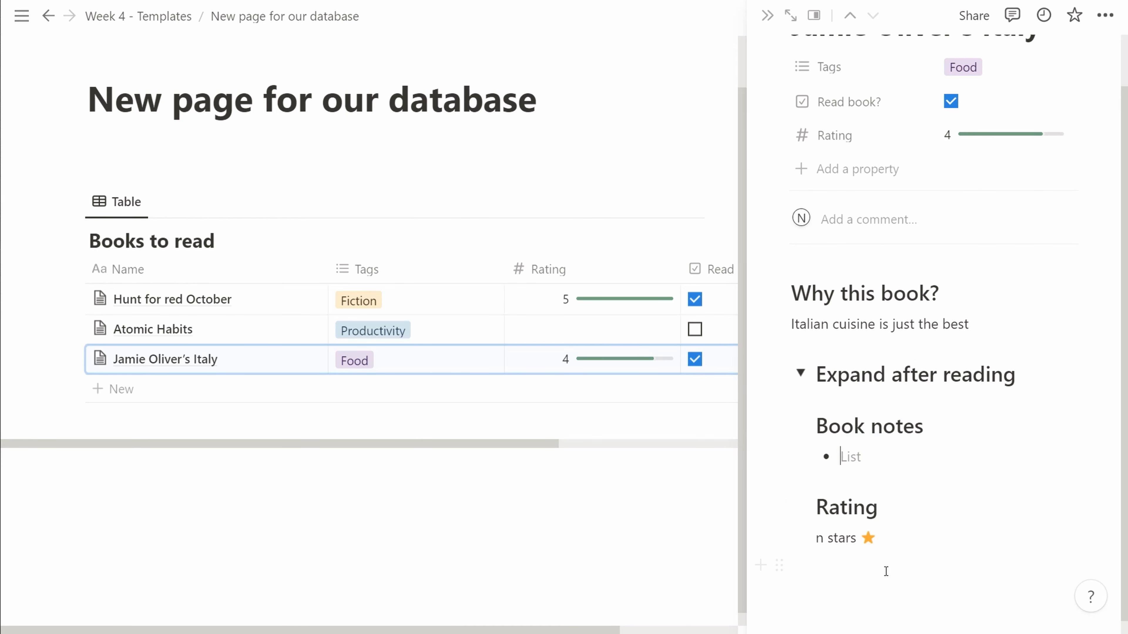
text(Yummy pastas)
key(Return)
text(Yummy pizzas)
key(Return)
text(Yummy mozzarellas)
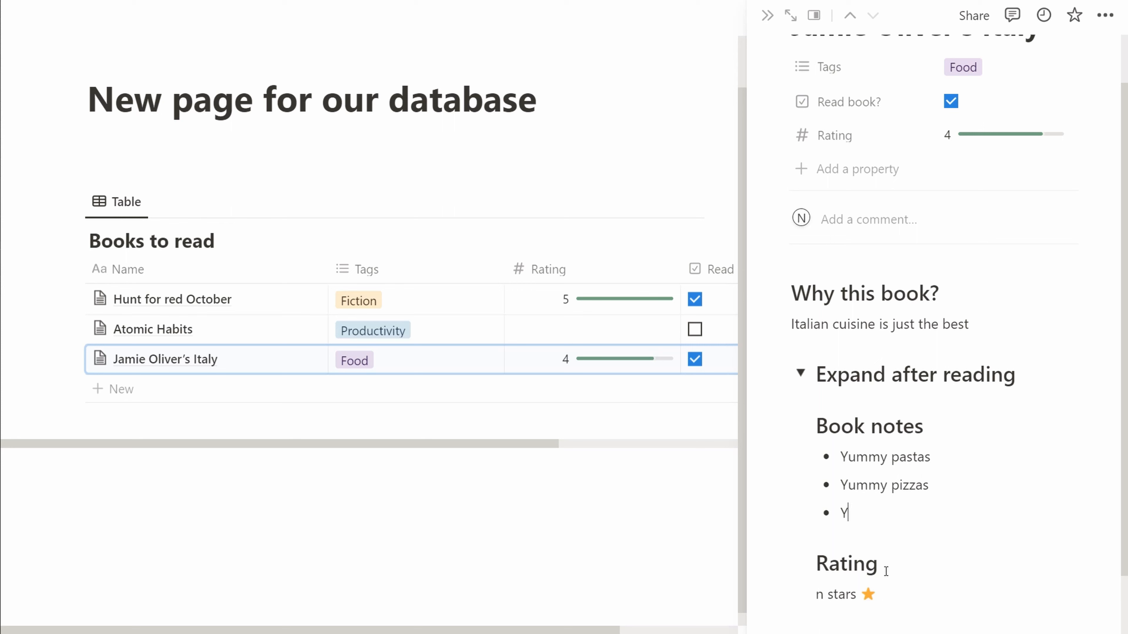
- Change the rating line to "4 stars", duplicate the star emoji to match, and close the book page
scroll(854, 548, down, 1)
click(824, 536)
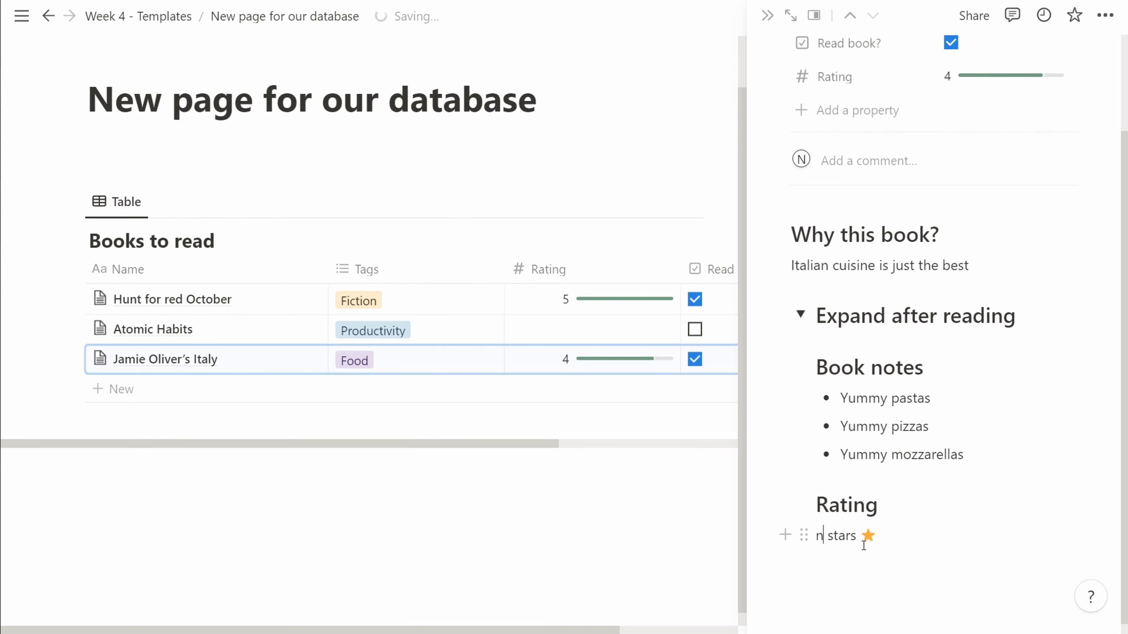
key(BackSpace)
text(4)
double_click(868, 540)
key(ctrl+c)
key(ctrl+v)
key(ctrl+v)
key(ctrl+v)
key(ctrl+v)
scroll(825, 185, up, 3)
click(767, 16)
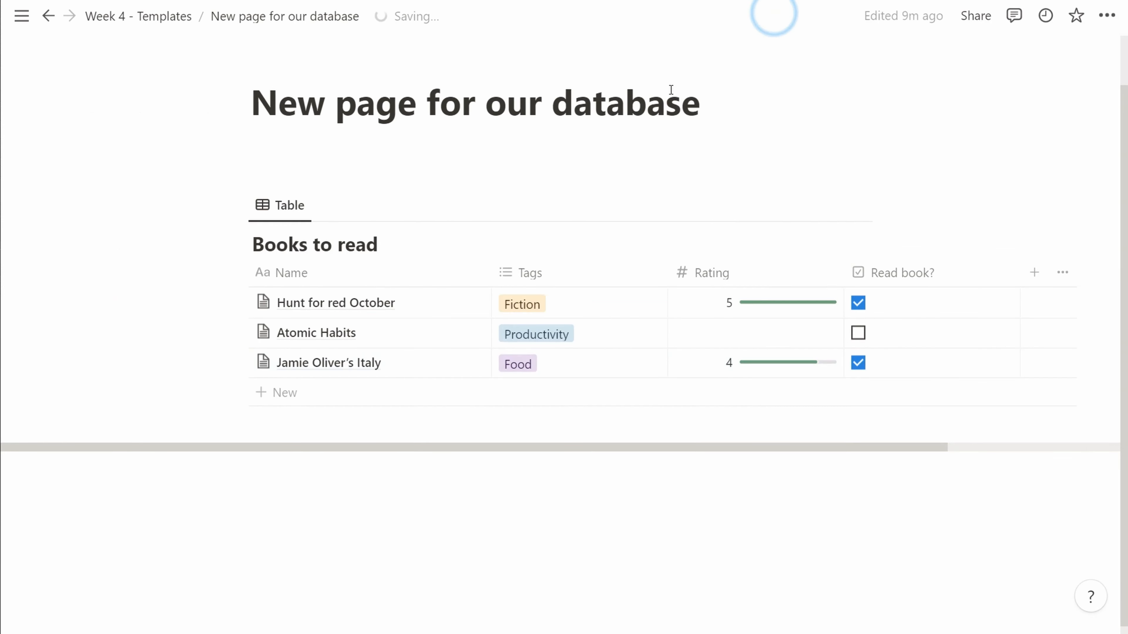
- Add a new row "The 7 habits of highly successful people" to Books to read with the Productivity tag
click(293, 403)
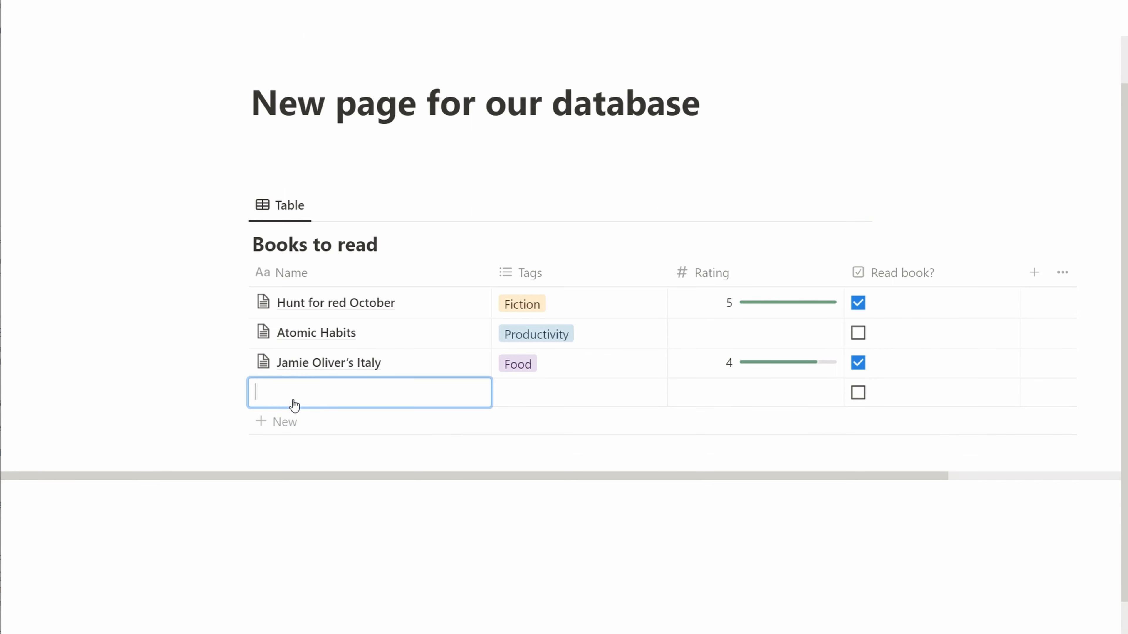
text(The 7 habits of highly successful people)
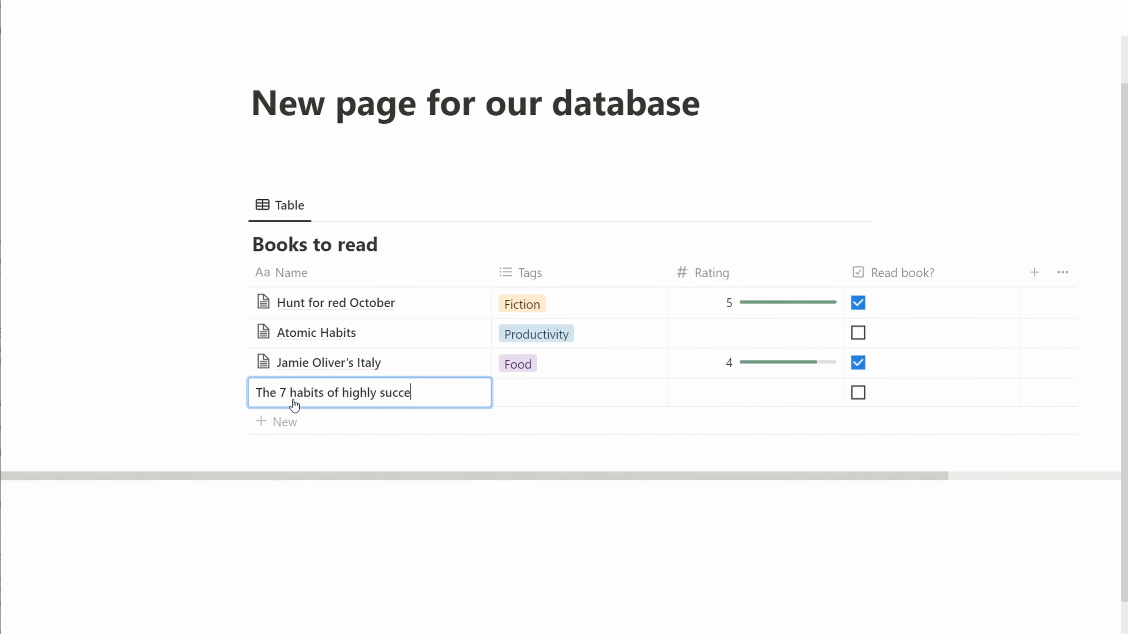
key(Tab)
text(Pro)
key(Return)
key(Tab)
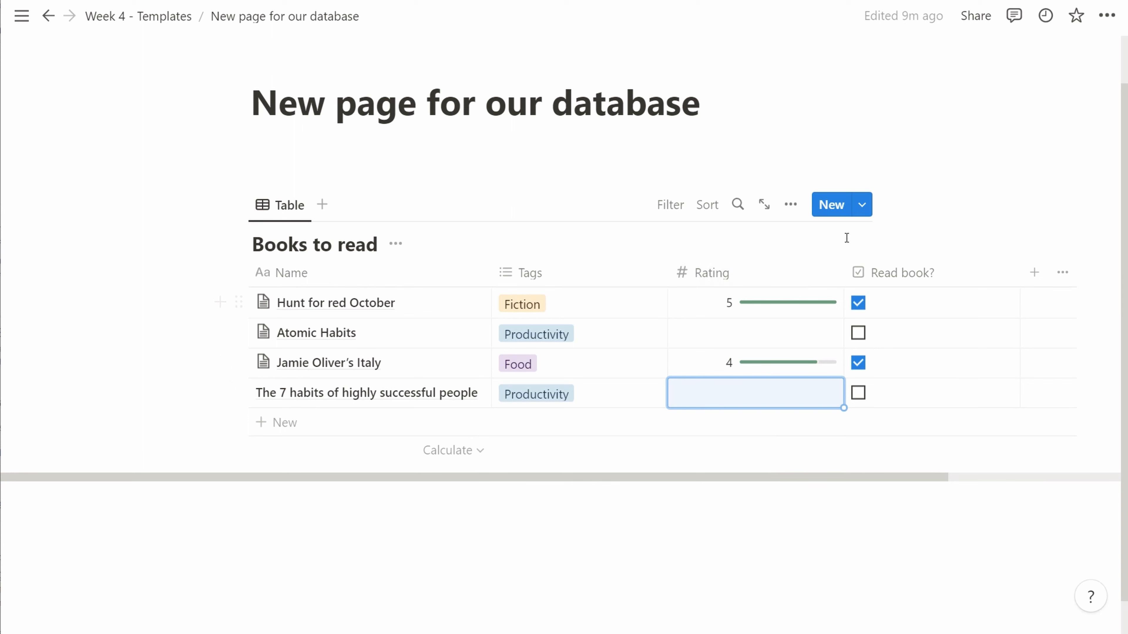
- Set the Book review template as the default for all views in Books to read
click(864, 209)
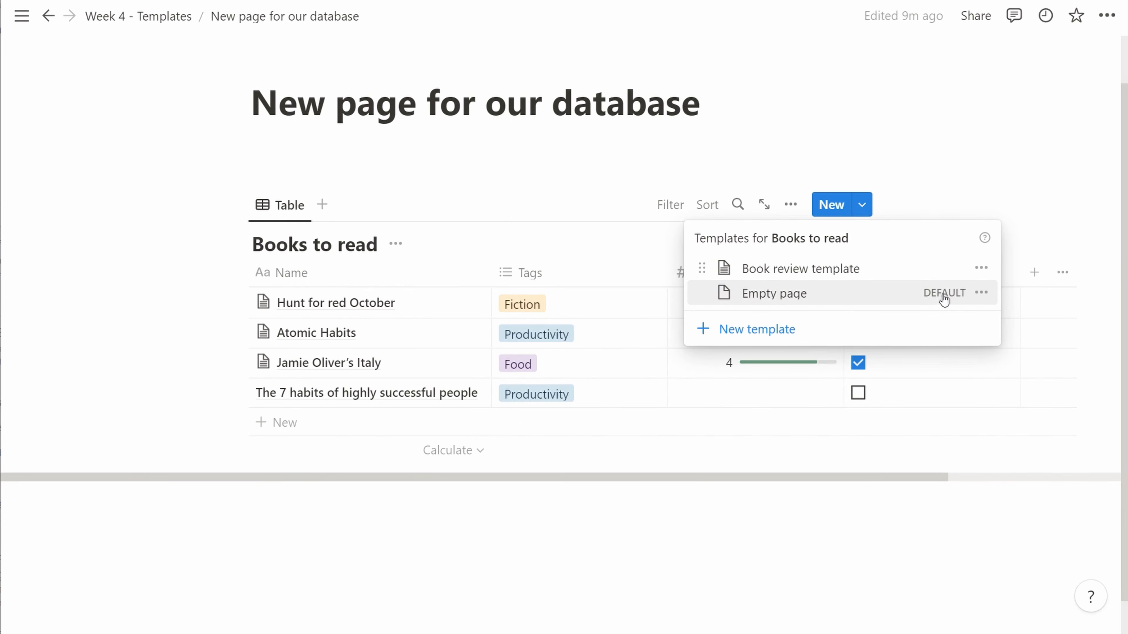
click(981, 268)
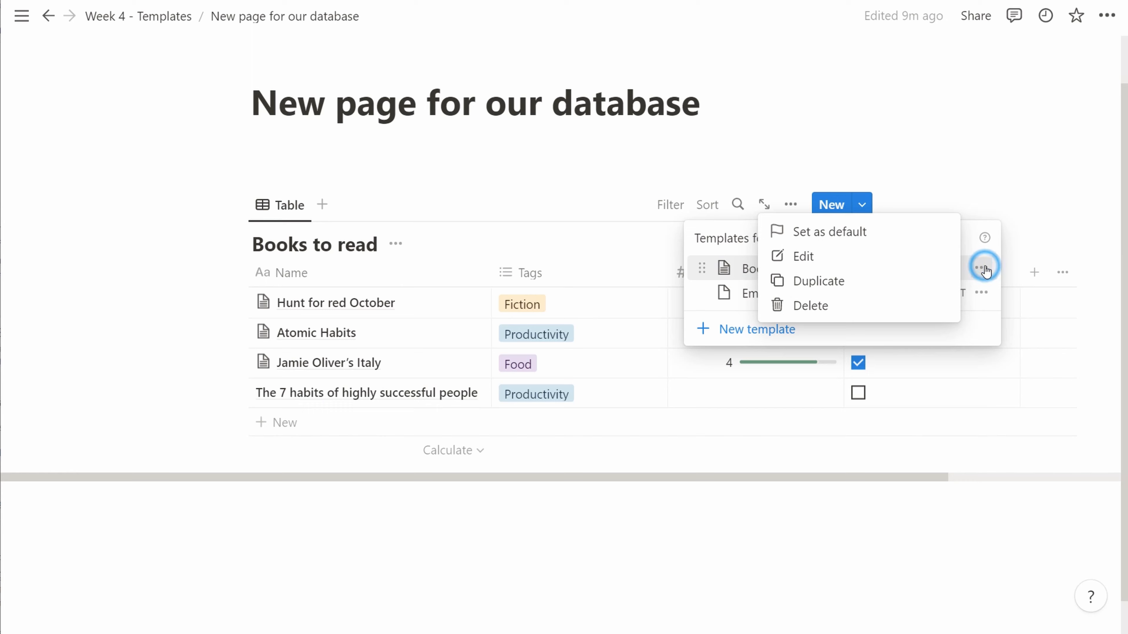
click(886, 234)
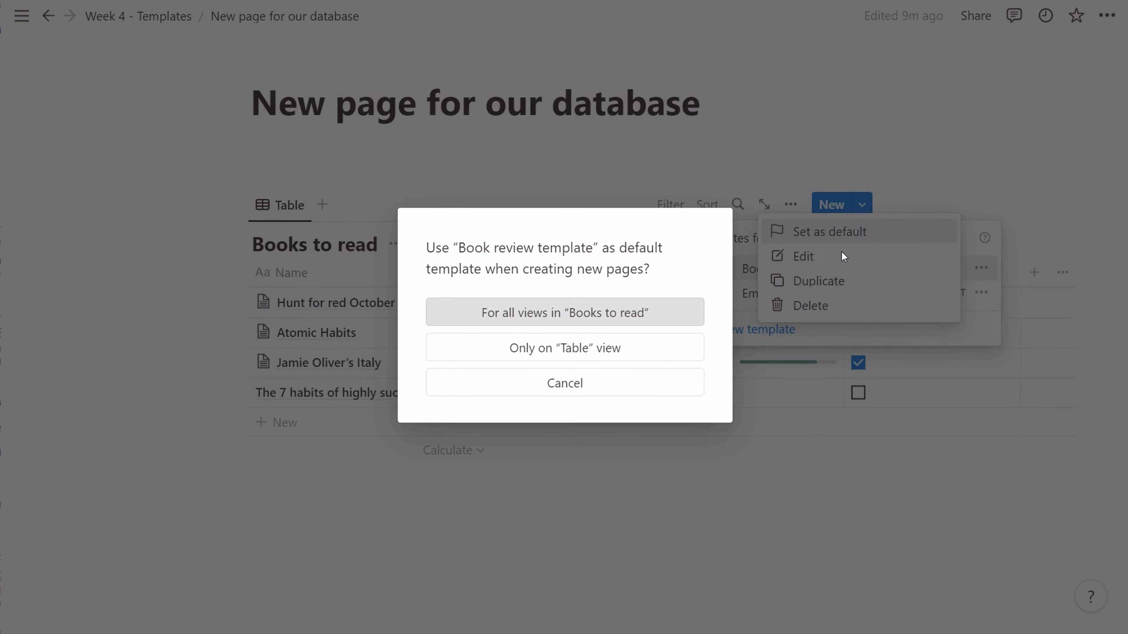
click(596, 323)
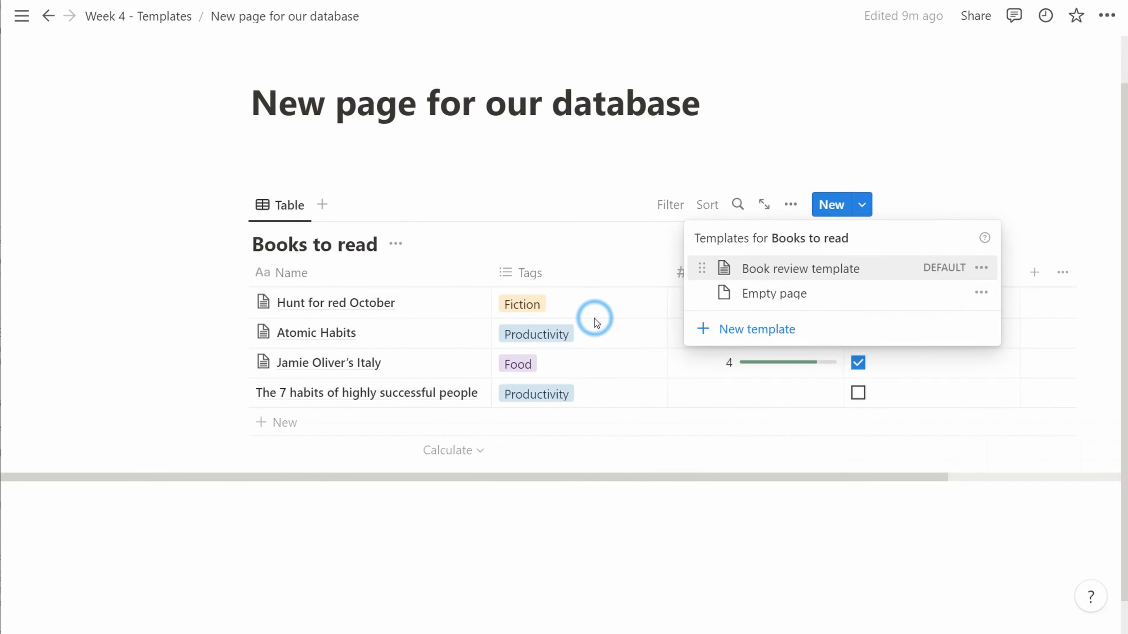
click(556, 439)
- Open the page of "The 7 habits of highly successful people" and add a row named "Gordon Ramsay Humble Pie" to Books to read
click(433, 393)
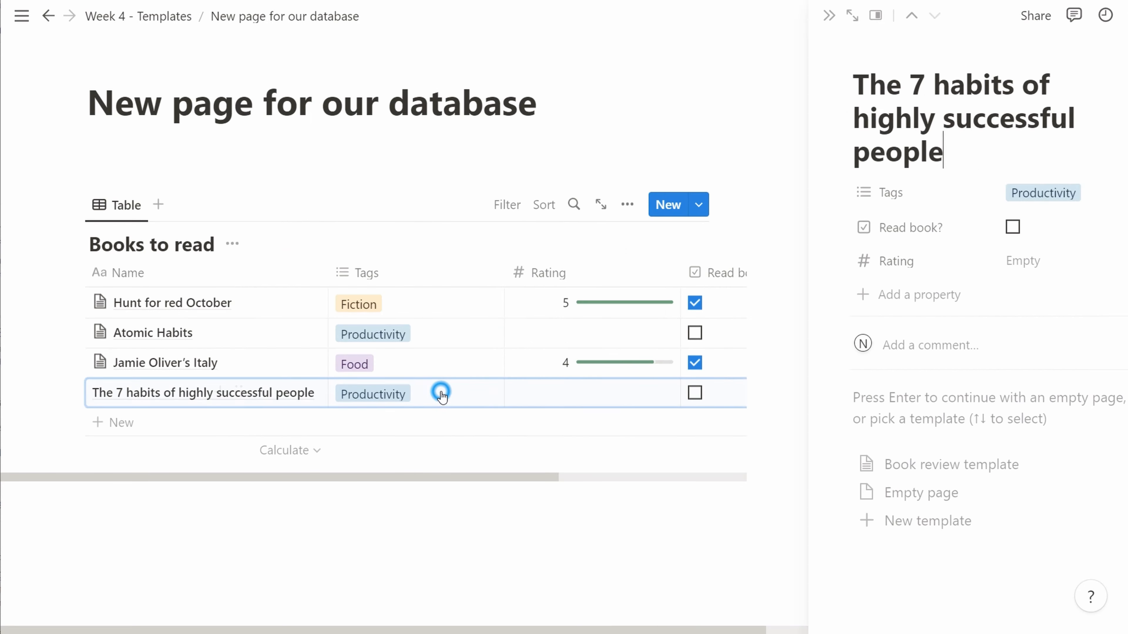
click(129, 425)
text(Gordon Ramsay Humble Pi)
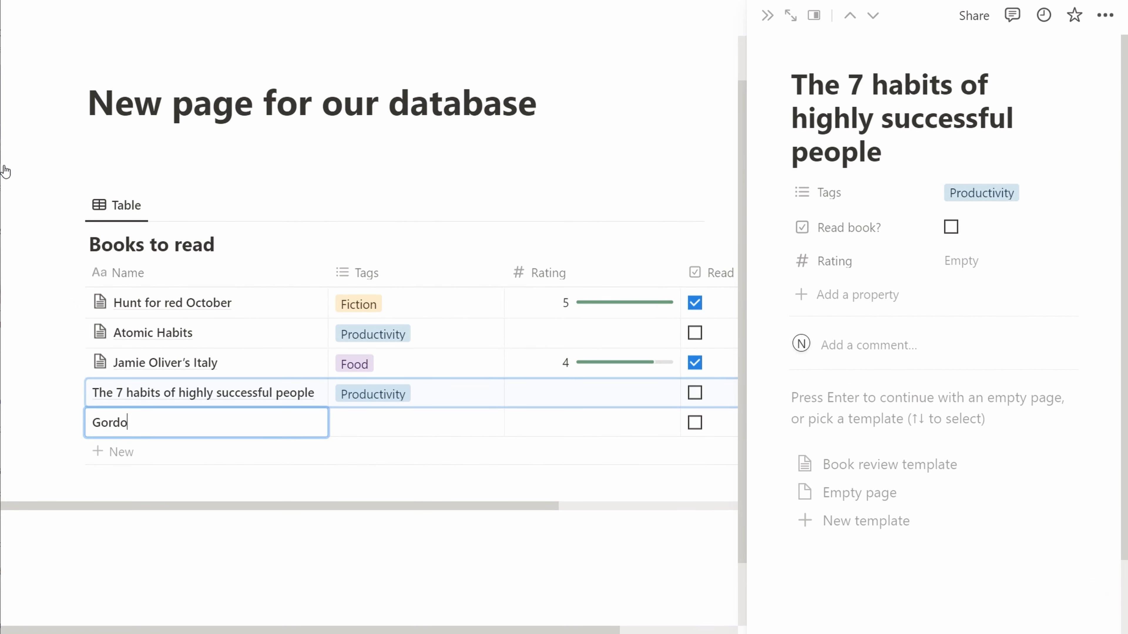
key(Tab)
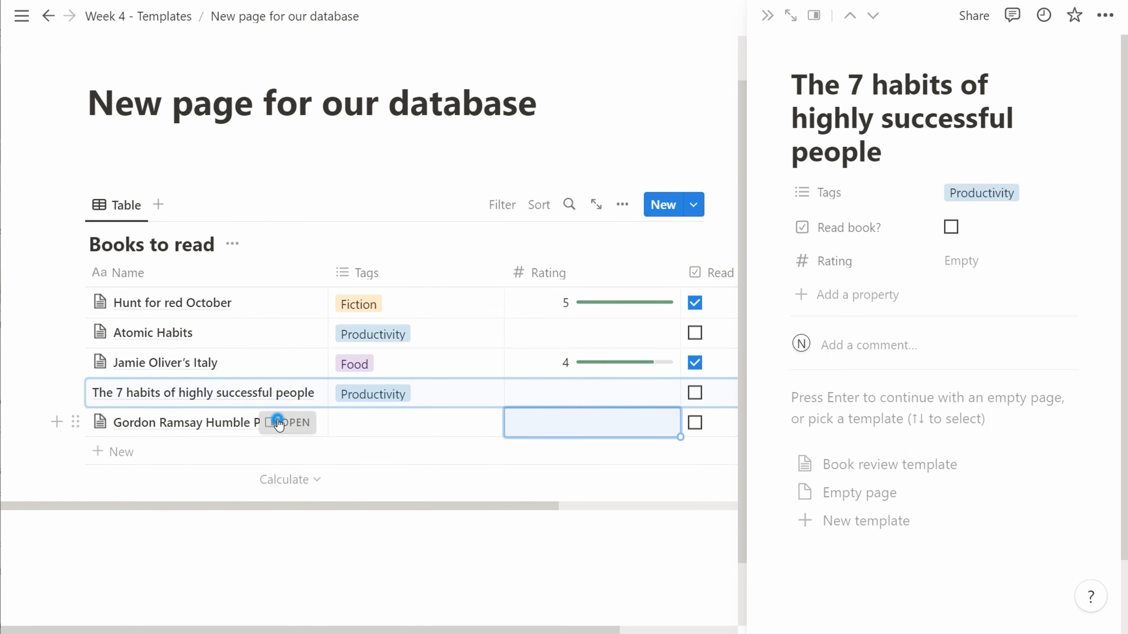
- Compare the page contents of "Gordon Ramsay Humble Pie" and "The 7 habits of highly successful people" by opening each in turn
click(287, 423)
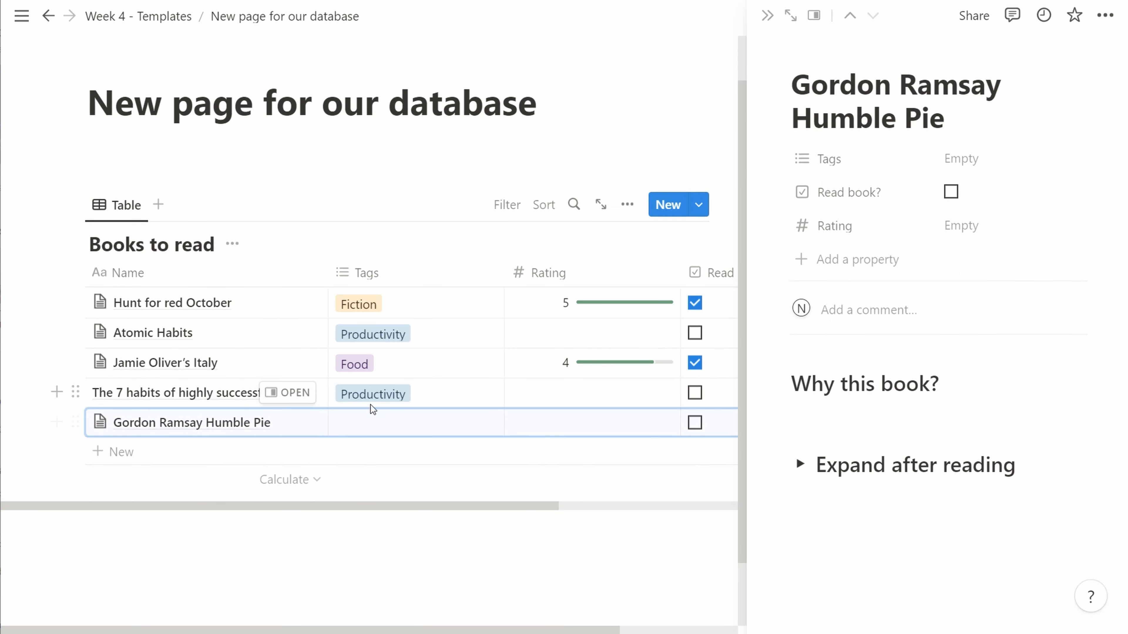
click(301, 398)
click(296, 423)
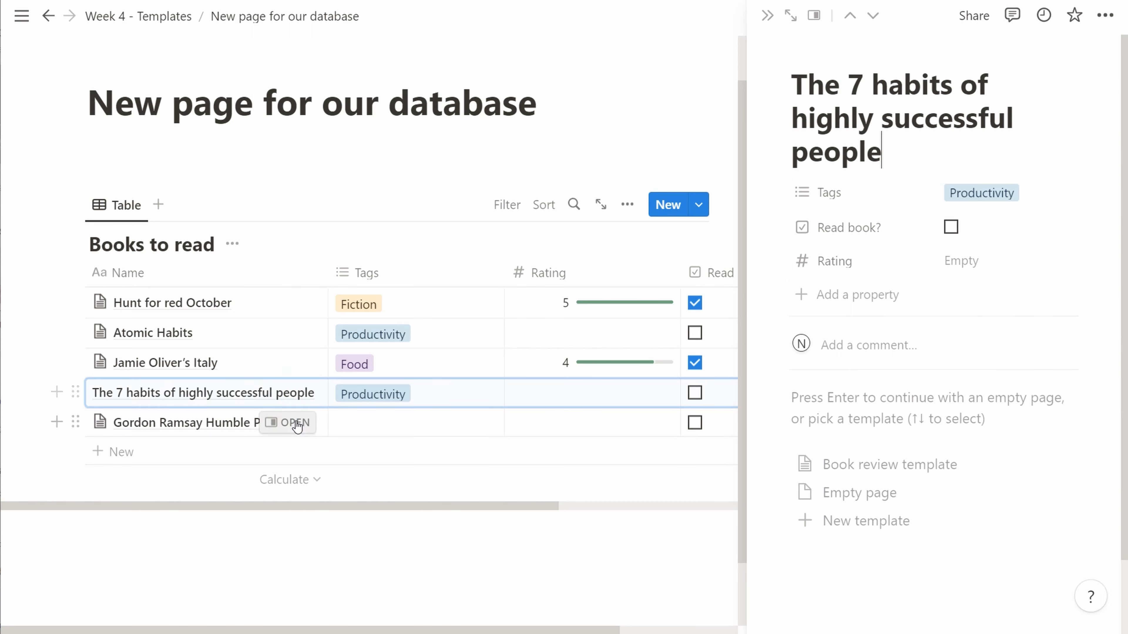
click(297, 395)
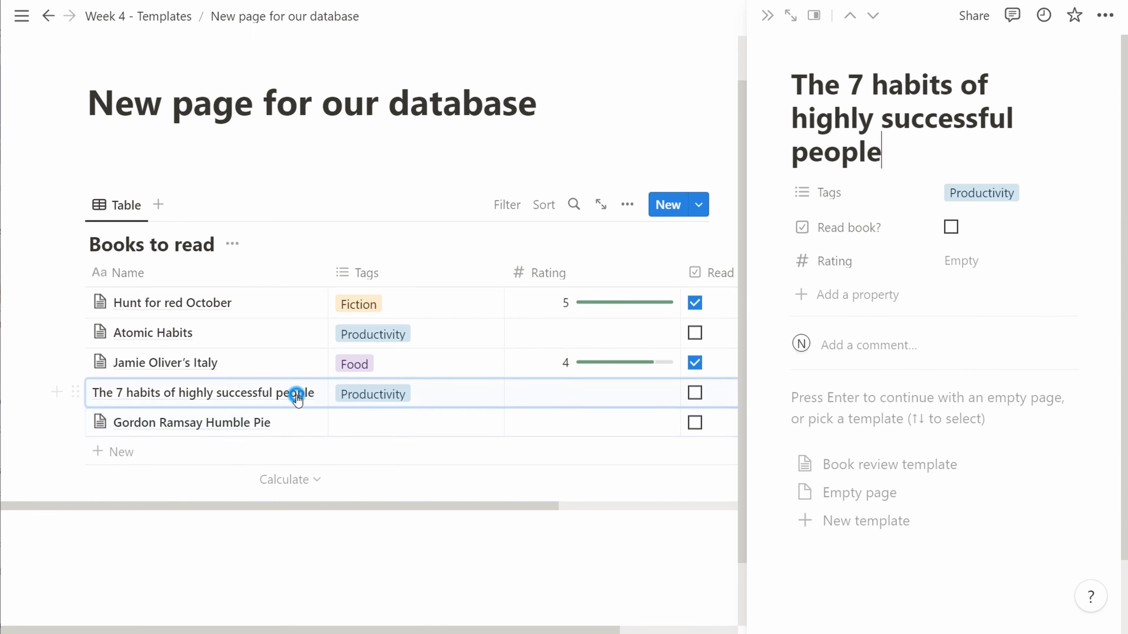
click(297, 426)
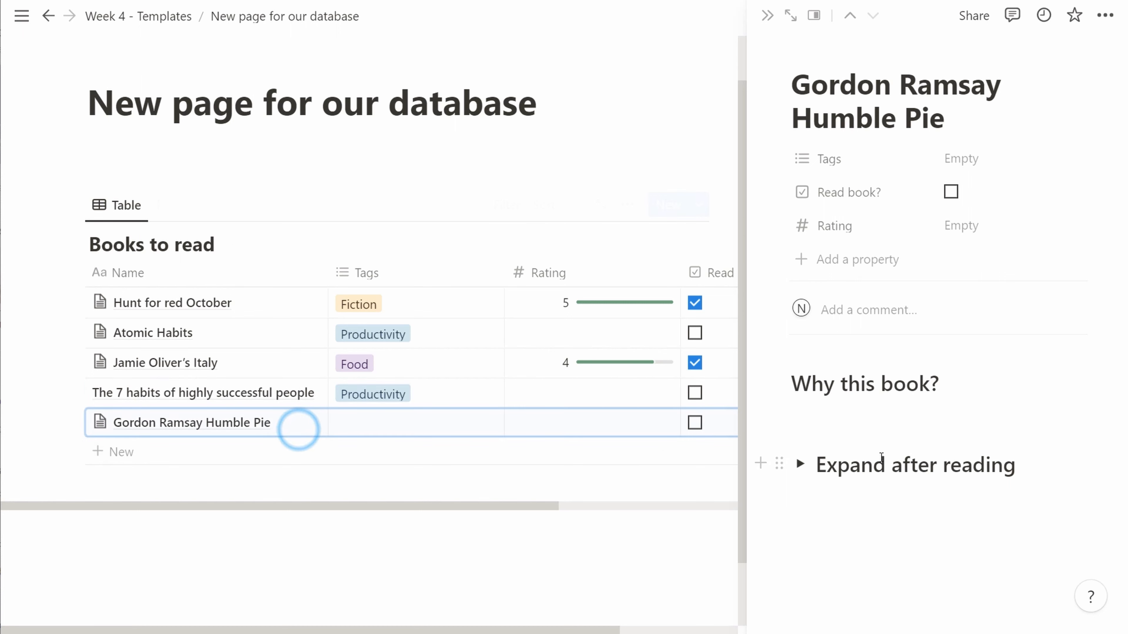
- Apply the Book review template to the 7 habits page, write "Who doesn't want to be success" under "Why this book?" and close it
click(300, 393)
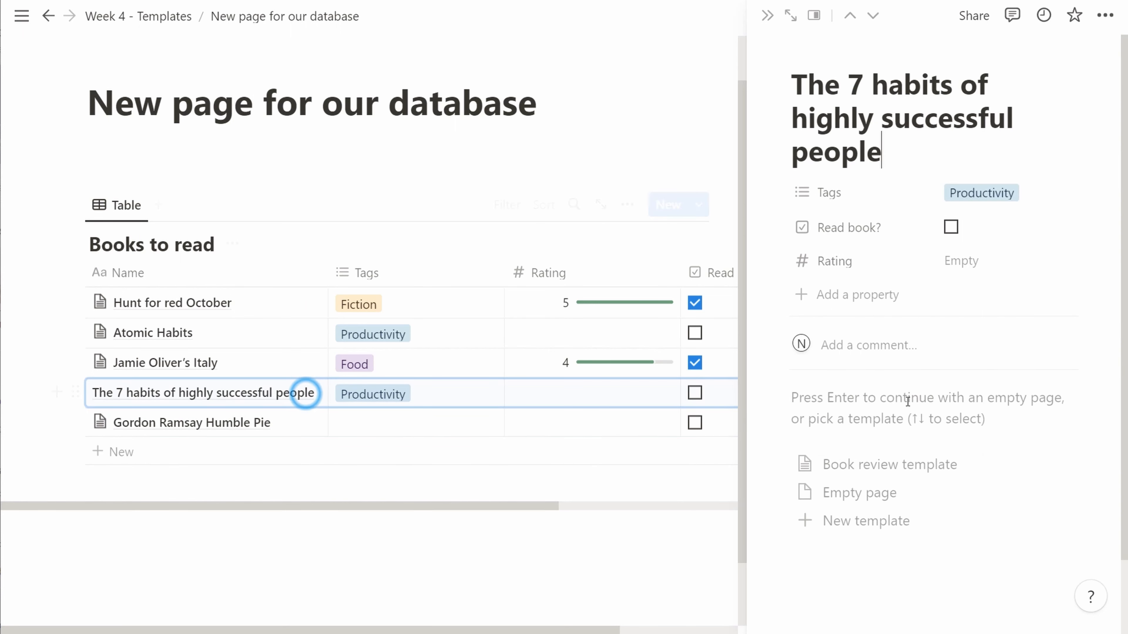
click(908, 465)
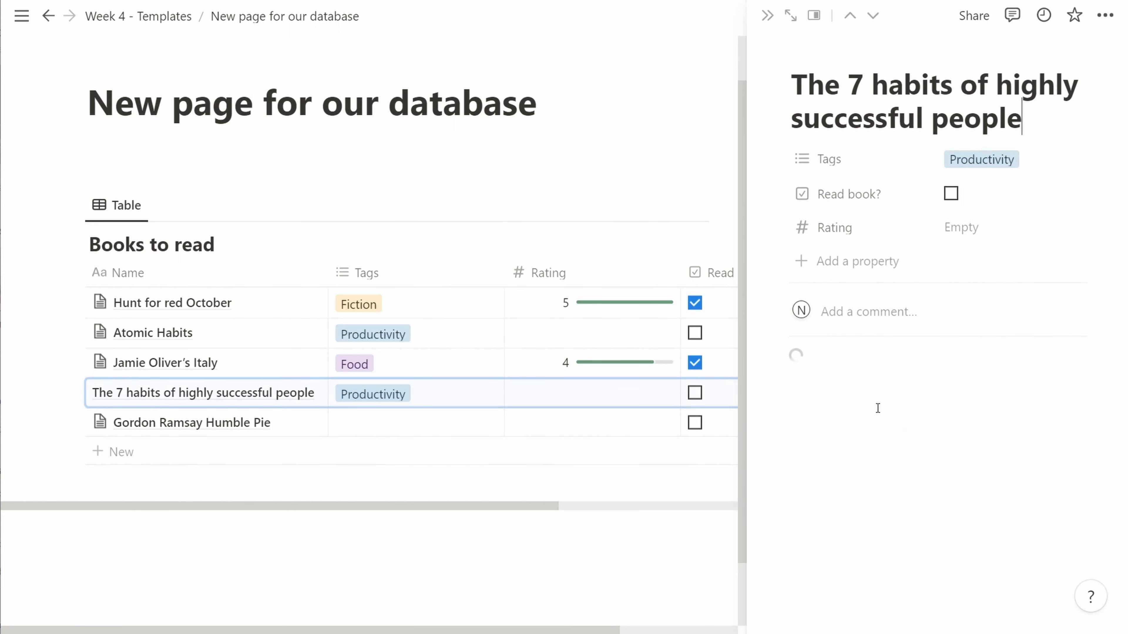
text(Who doesn't want to be success)
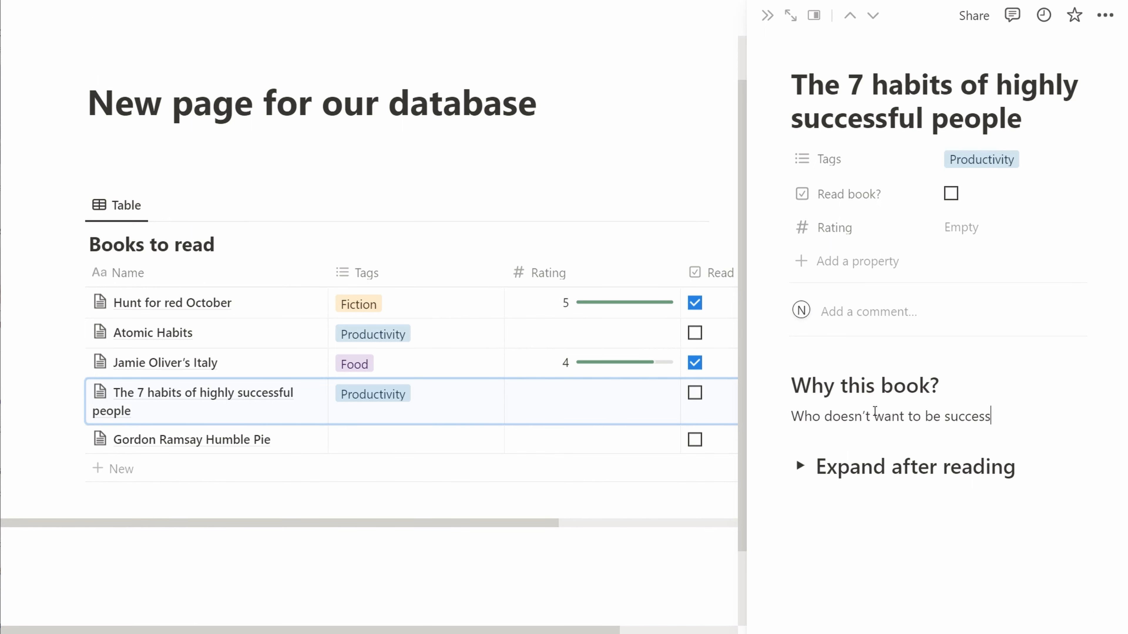
click(767, 15)
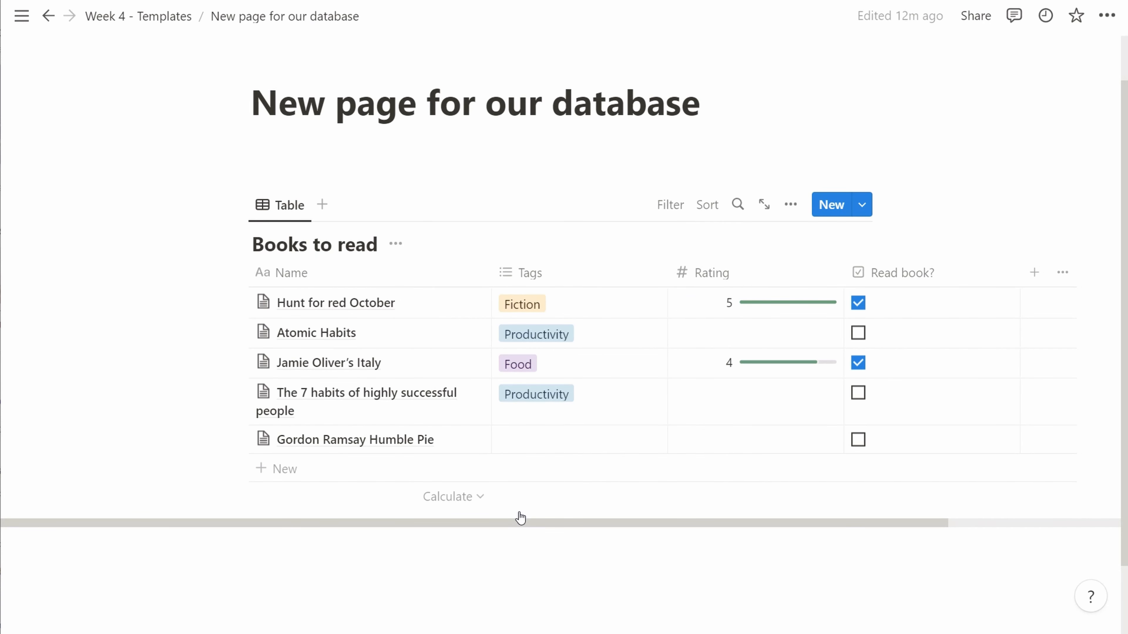
- On the Week 4 - Templates page, add "That's it for today." and a bold "Thank you for joining!" below "Let's dig in!" under Day 24
click(172, 18)
scroll(333, 377, down, 3)
click(368, 399)
key(Return)
text(That’s it for today.)
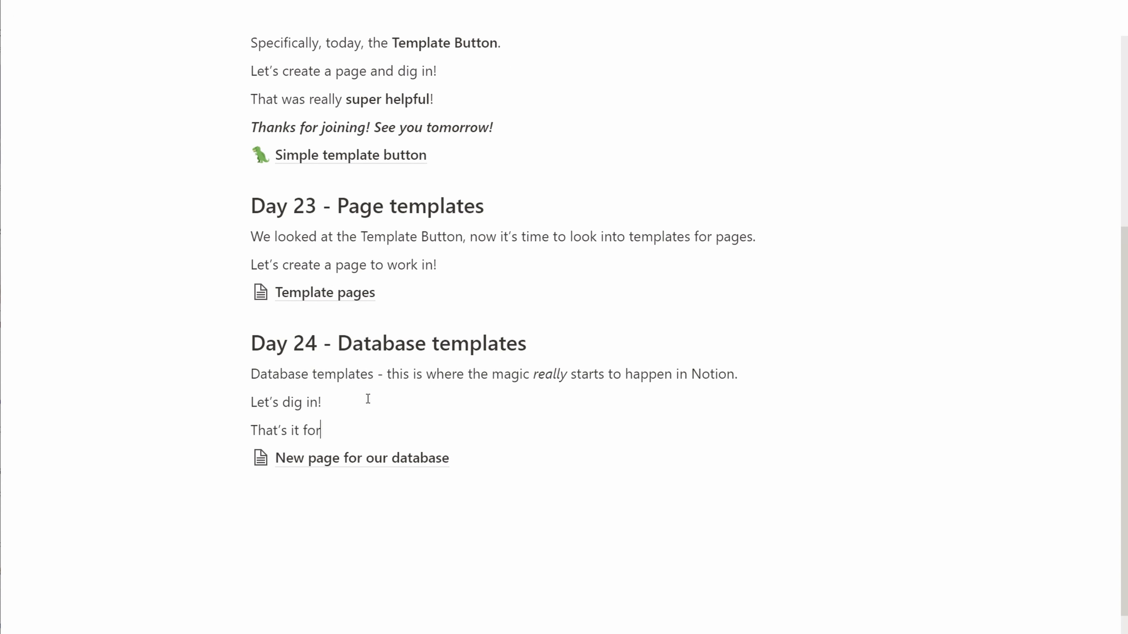
key(Return)
text(Thank you for joining!)
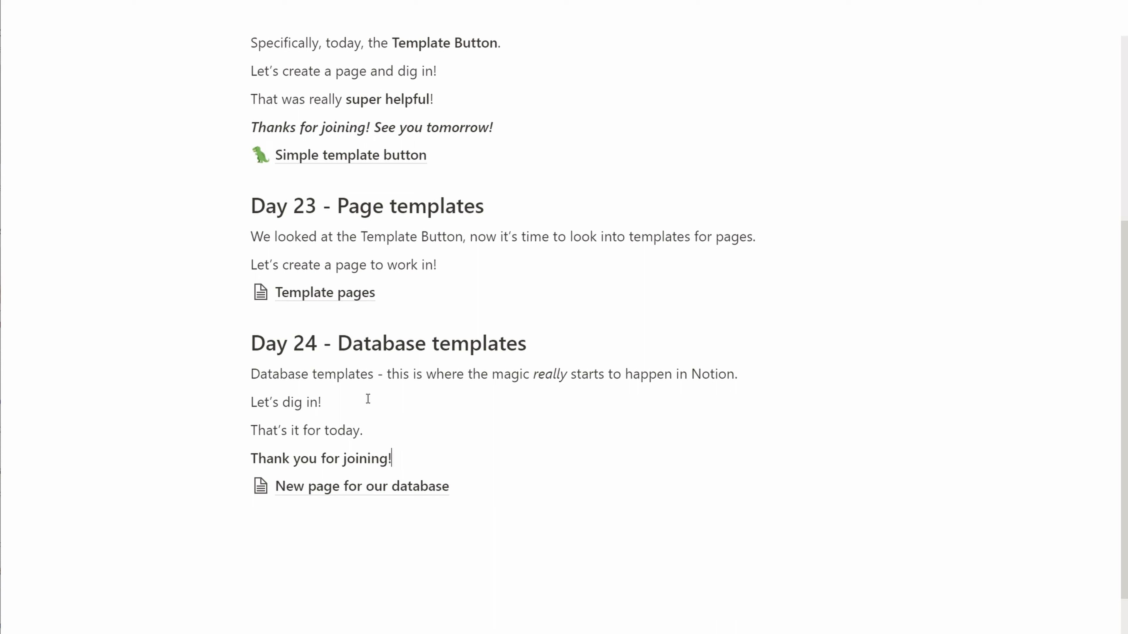
- Add the bold italic line "Please comment with any suggestions or ideas you might have for future content, subscribe to never miss a new video!"
key(Return)
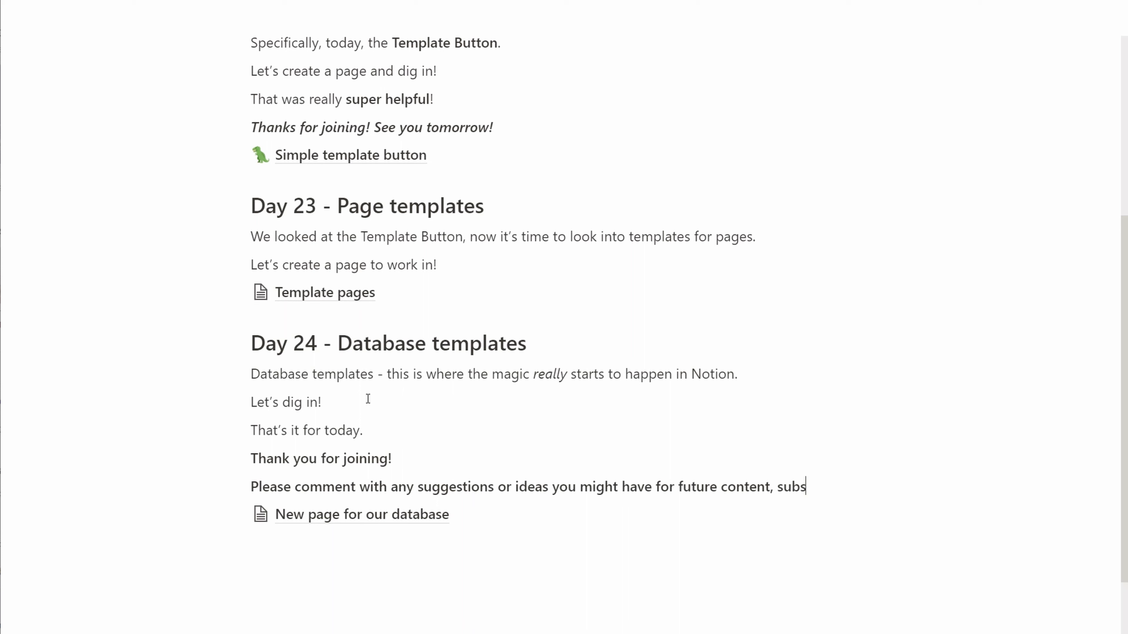
text(cribe to never miss a new video!)
key(shift+Up)
key(shift+Up)
key(ctrl+i)
key(Escape)
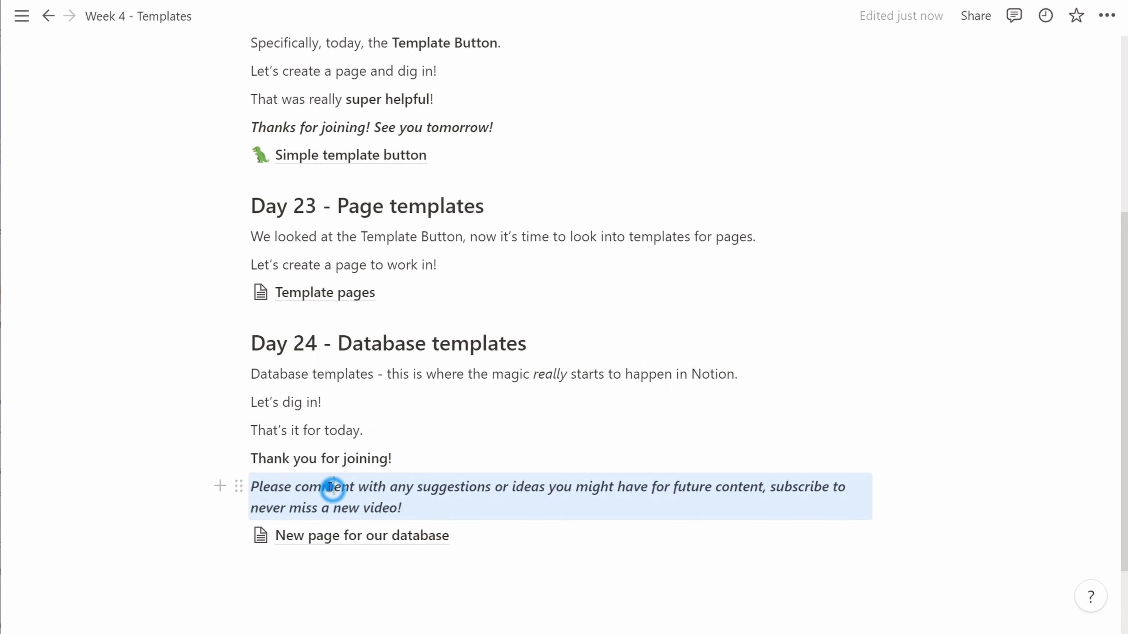
- Color the text of the word "comment" yellow in the closing line under Day 24
double_click(333, 489)
right_click(332, 488)
click(620, 452)
scroll(604, 400, down, 3)
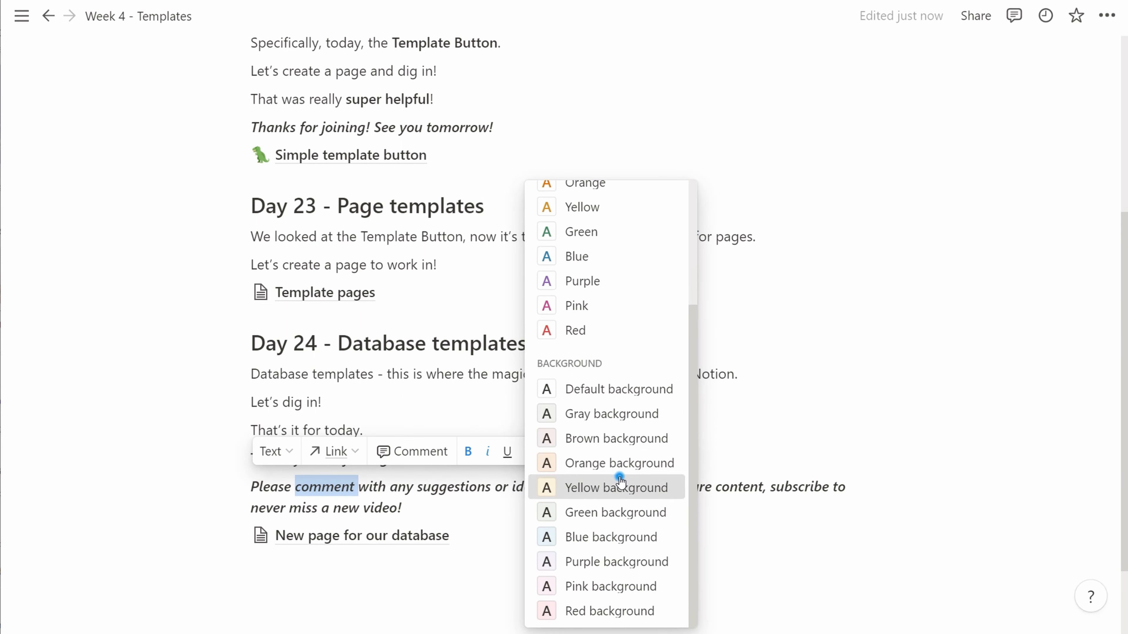
click(617, 484)
click(606, 451)
click(577, 381)
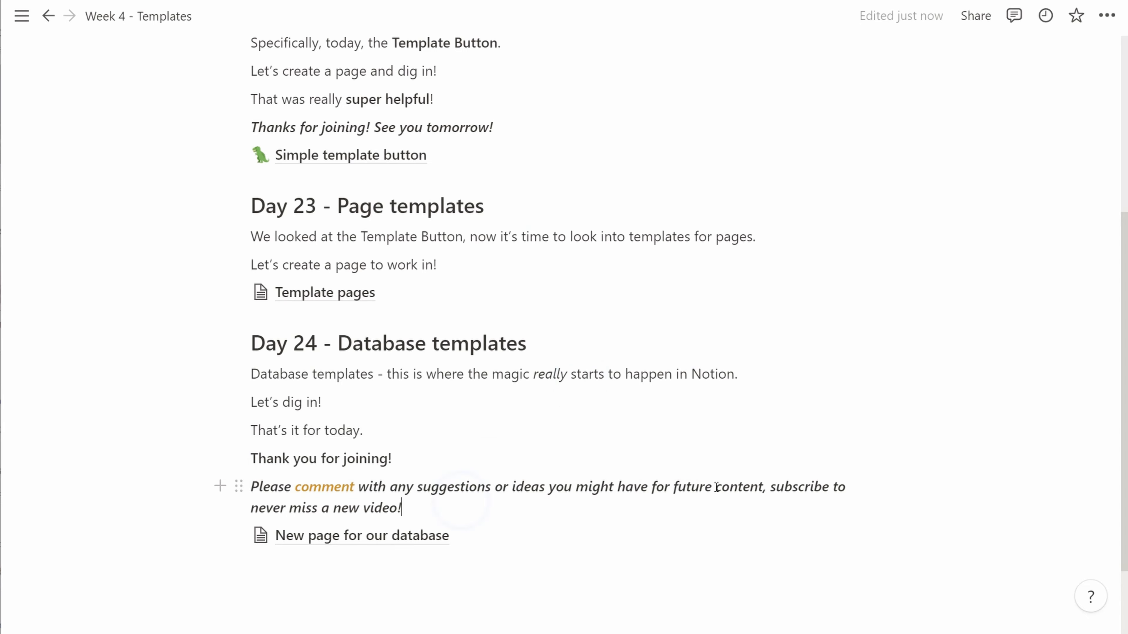
- Color the text of the word "subscribe" red in the closing line under Day 24
double_click(799, 487)
click(1008, 452)
click(1008, 503)
click(427, 510)
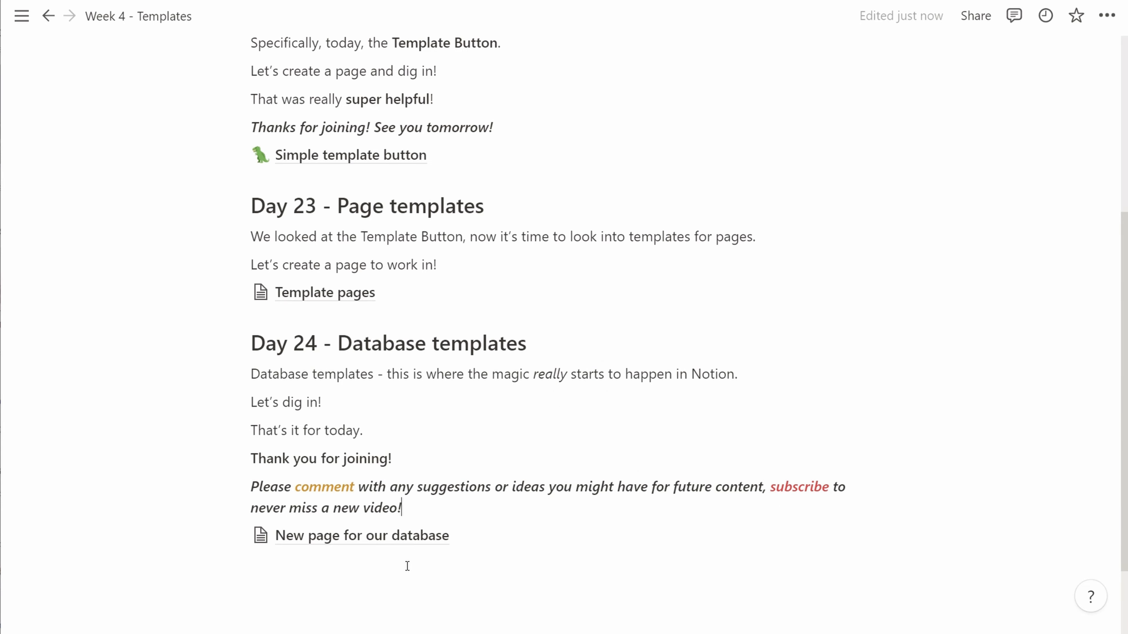